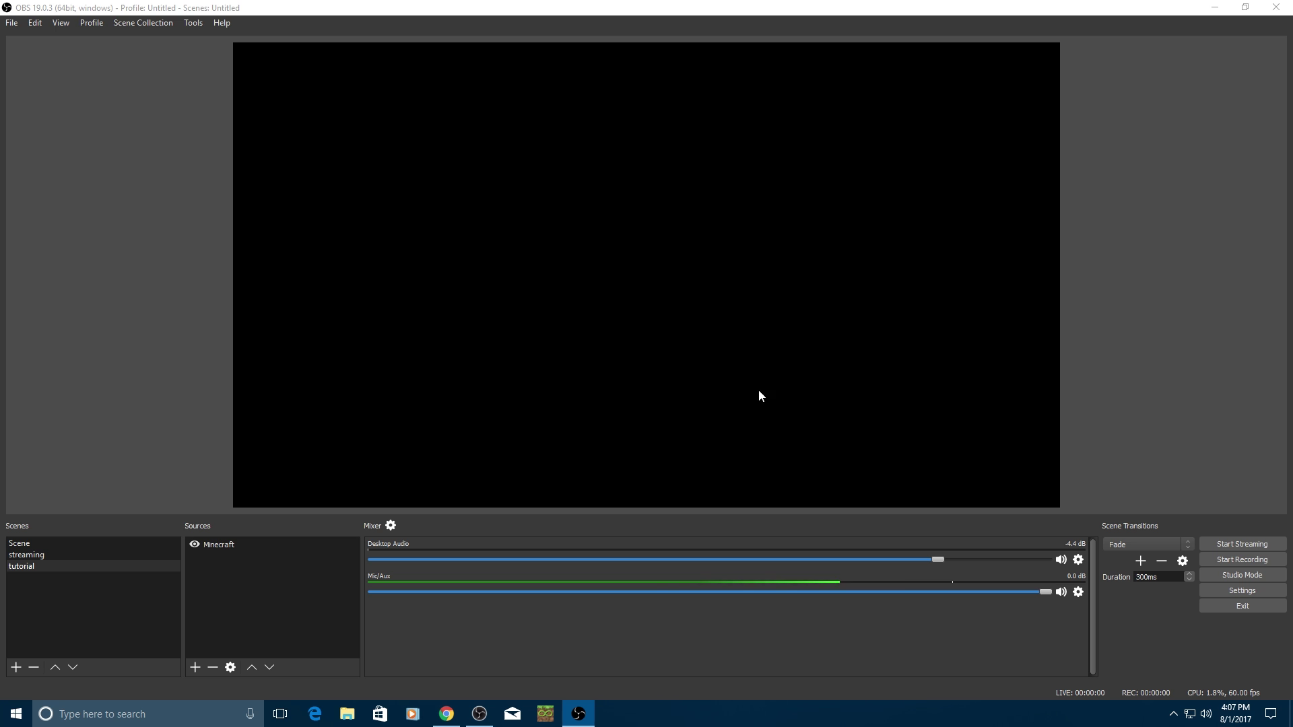
- Open OBS Settings, look over the Stream page, and keep English as the language
click(1170, 324)
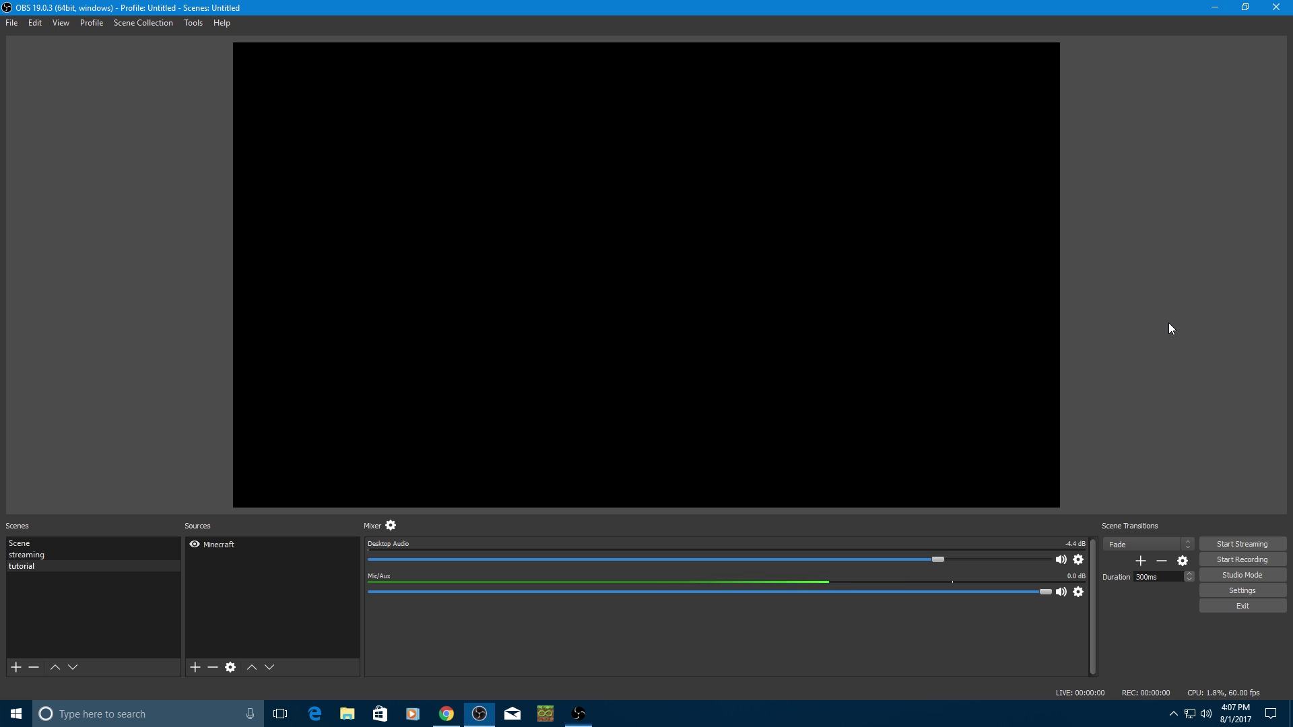
click(1247, 592)
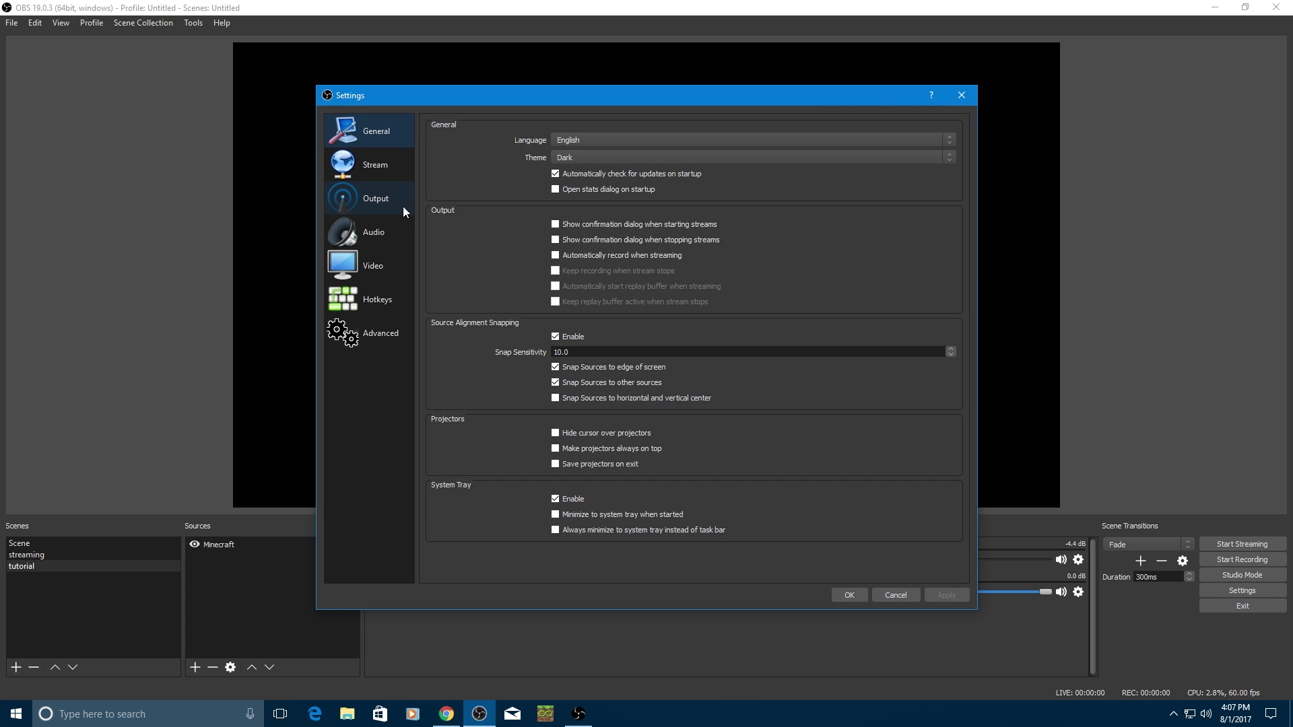
click(364, 167)
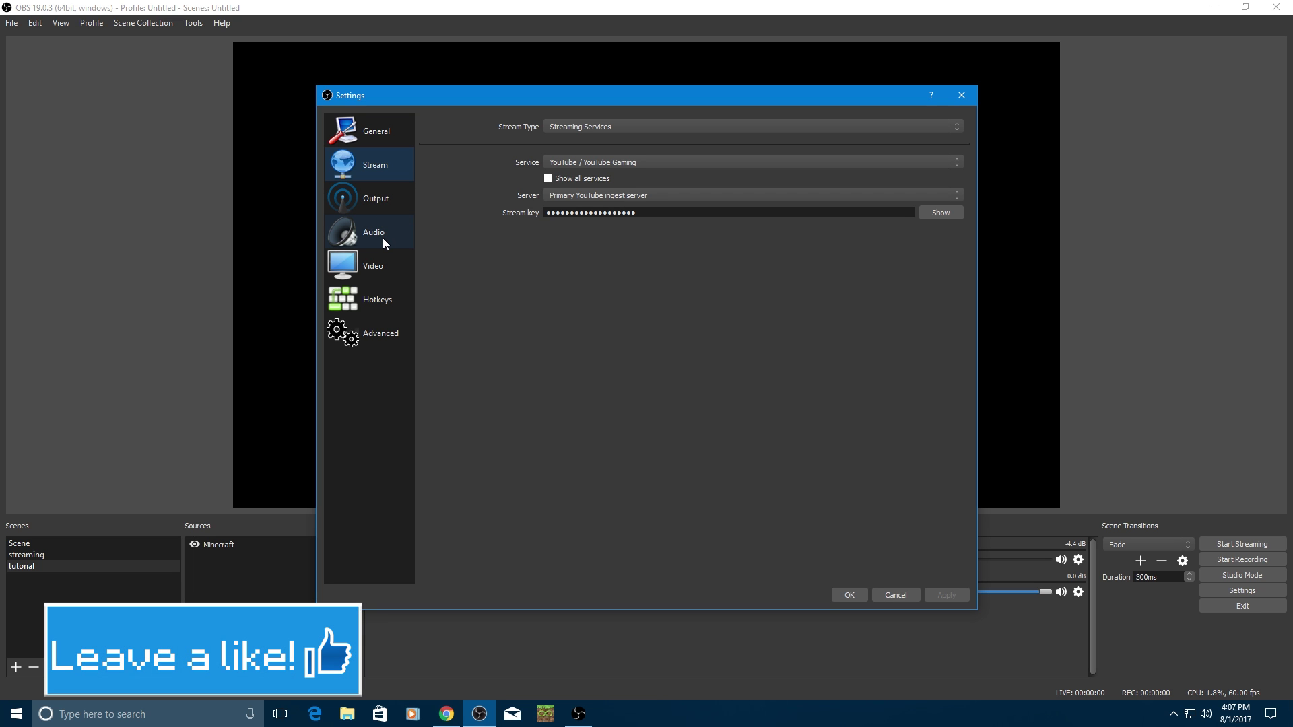
click(384, 140)
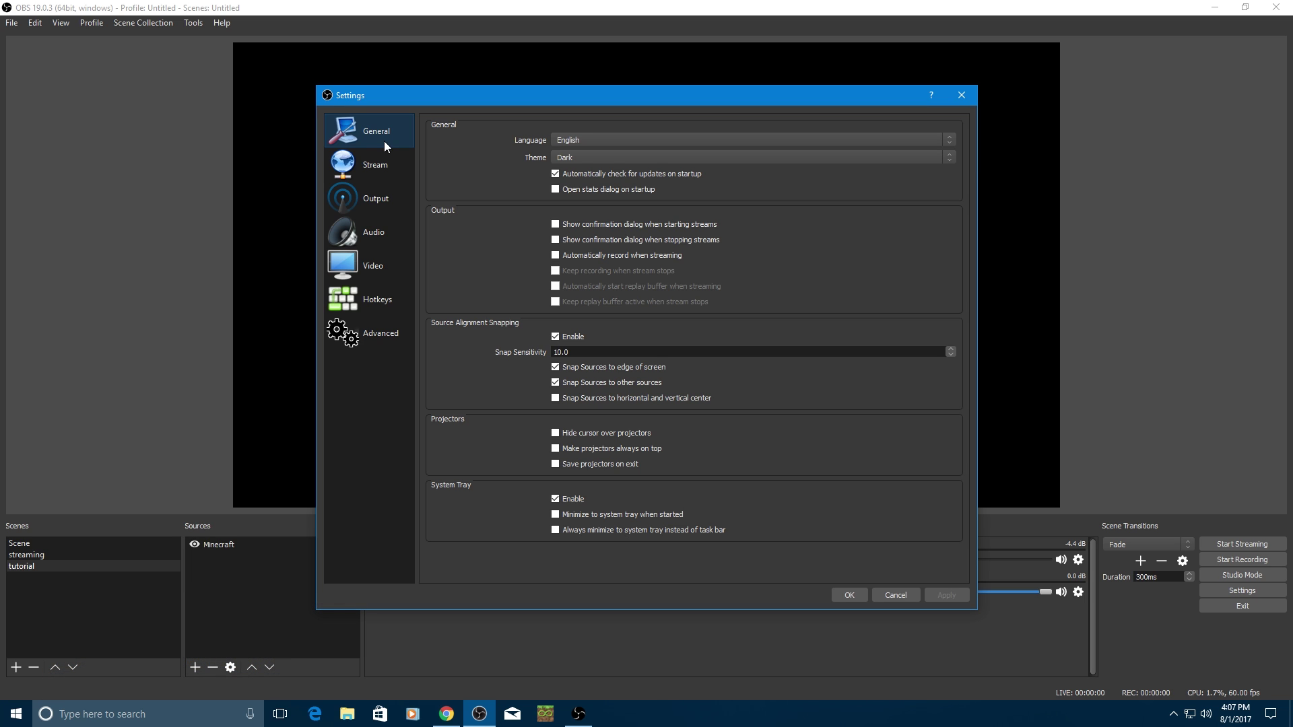
click(634, 139)
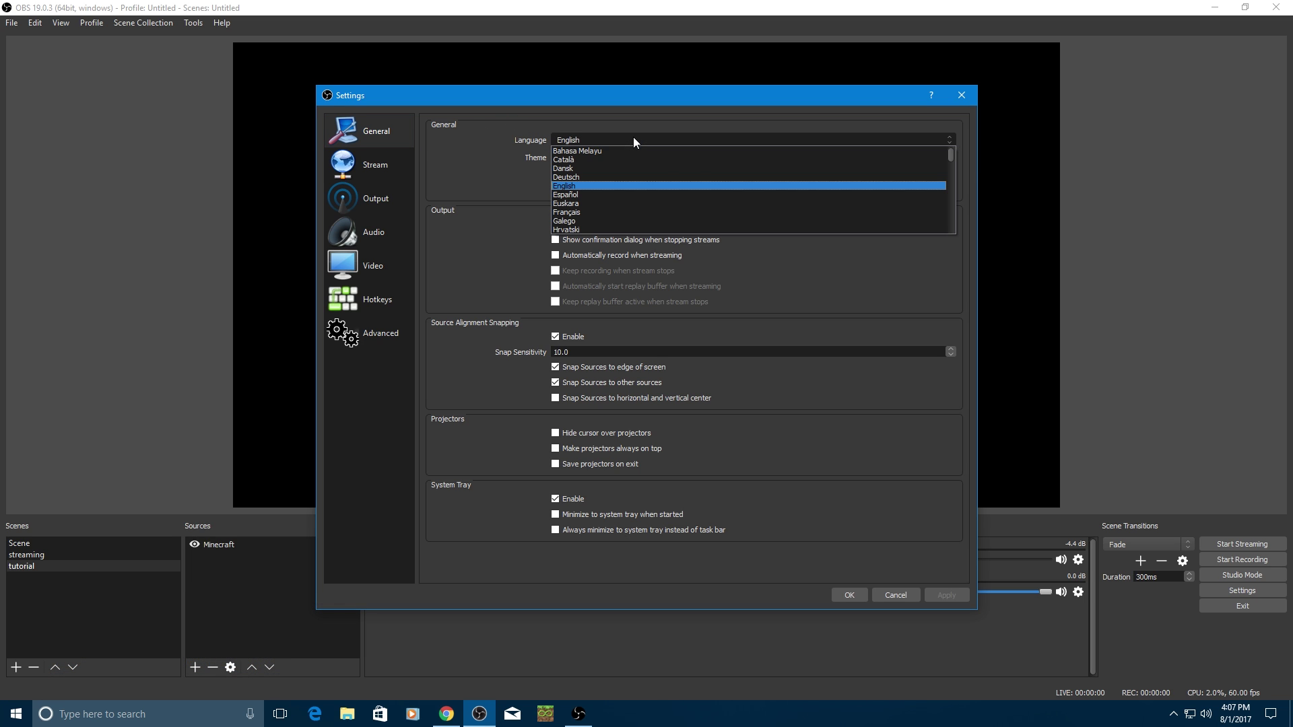
click(606, 142)
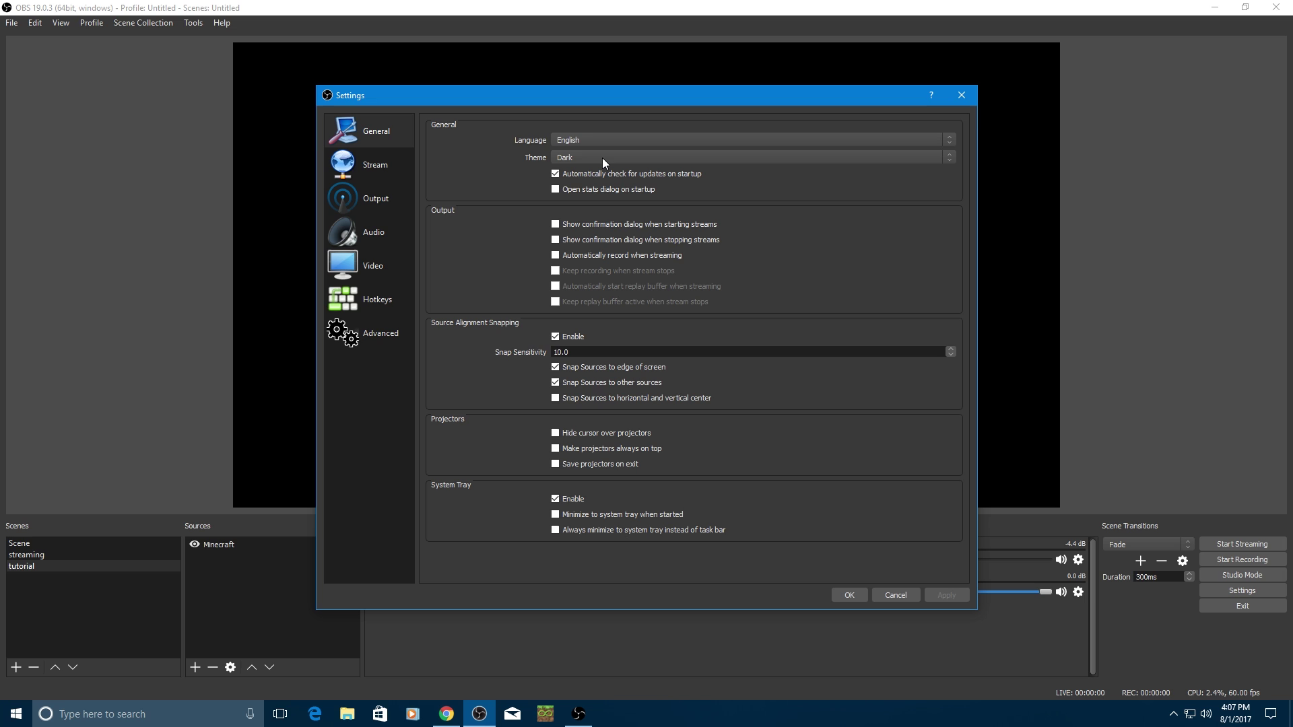
- Try the Default theme, switch back to Dark, and apply
click(602, 157)
click(594, 176)
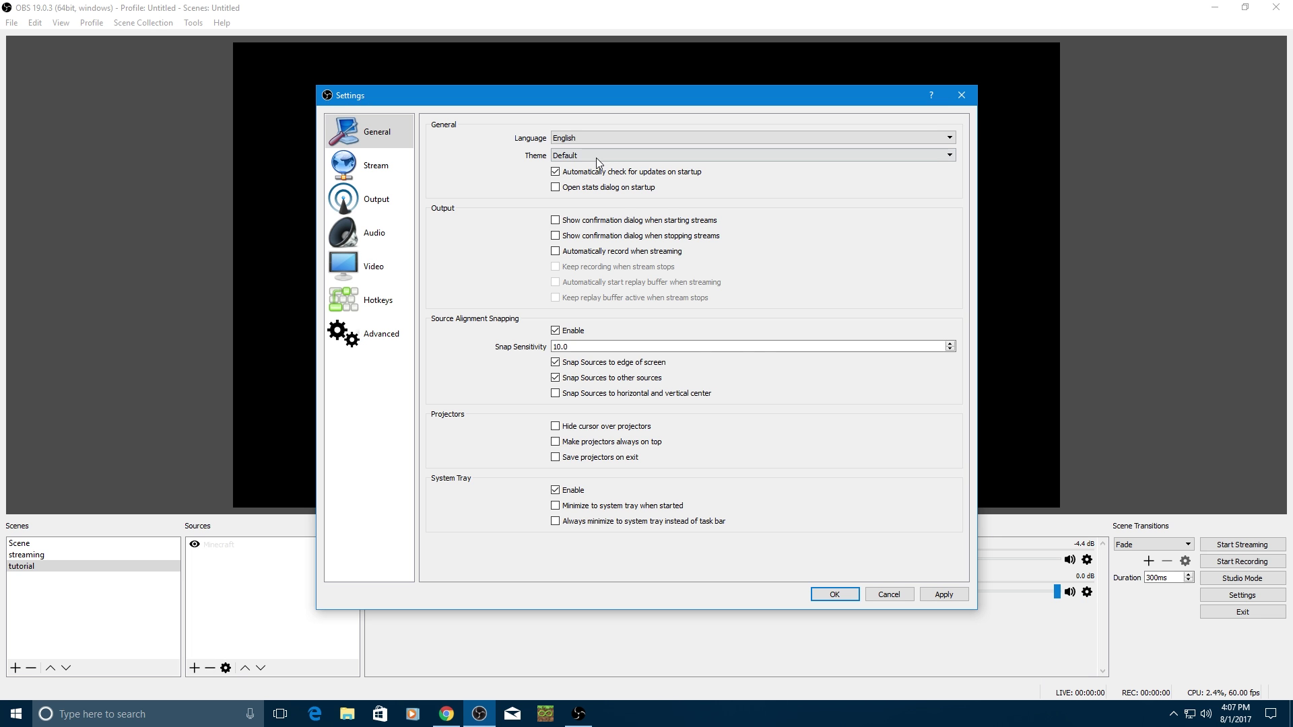
click(596, 158)
click(598, 173)
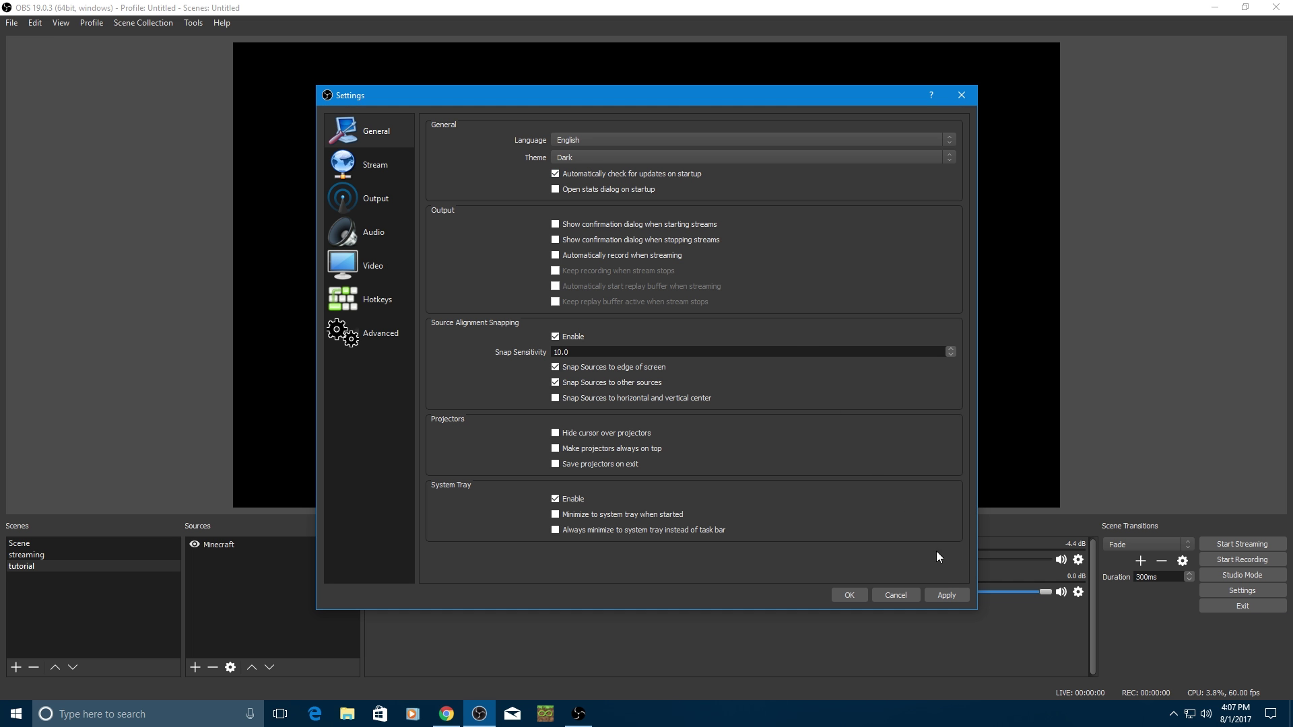
click(946, 593)
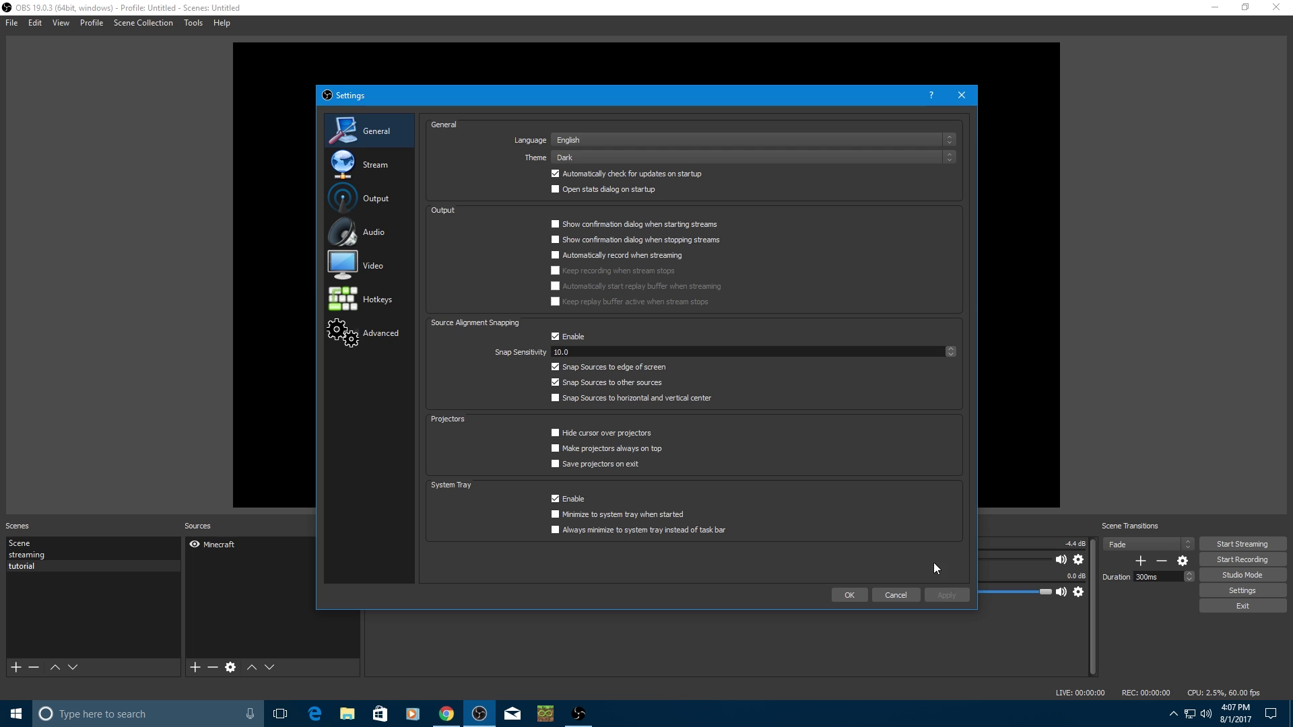
- Toggle Minimize to tray on and back off, then apply the General settings again
click(557, 516)
click(577, 514)
click(945, 596)
- Switch Output Mode to Simple, check the 10000 video bitrate, and browse for a recording folder
click(374, 198)
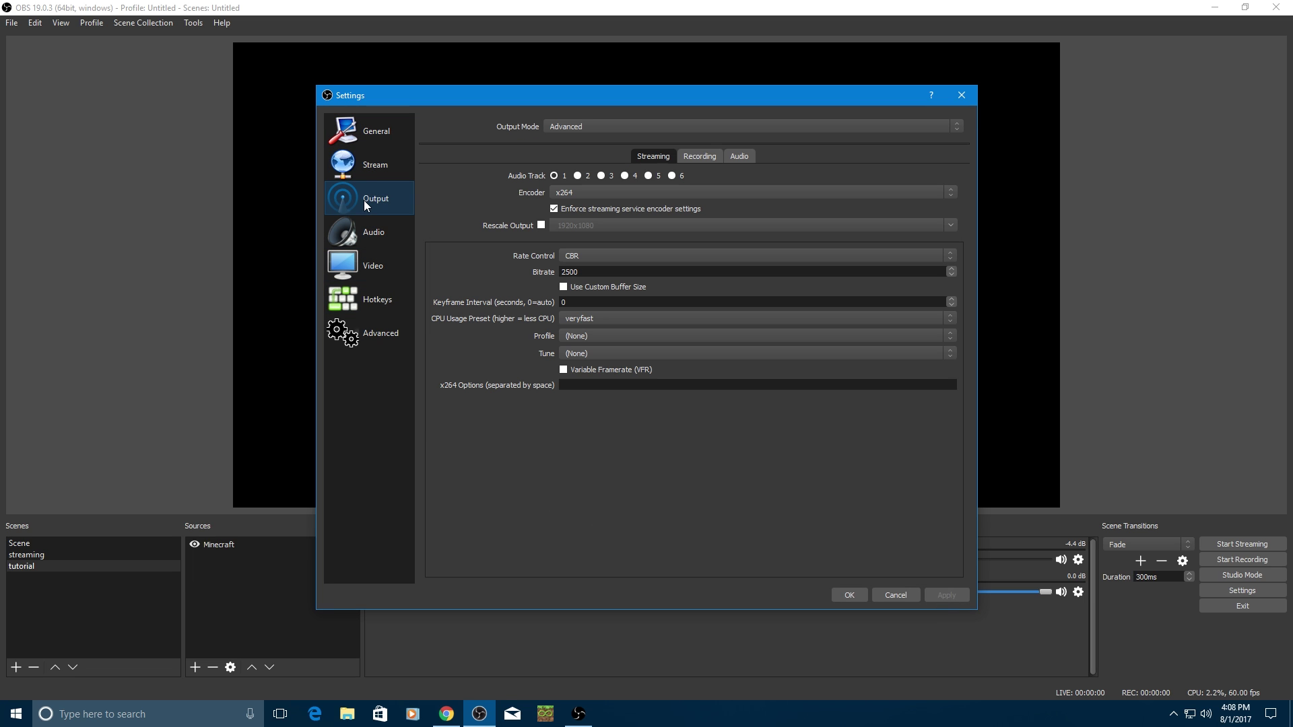
click(609, 130)
click(604, 135)
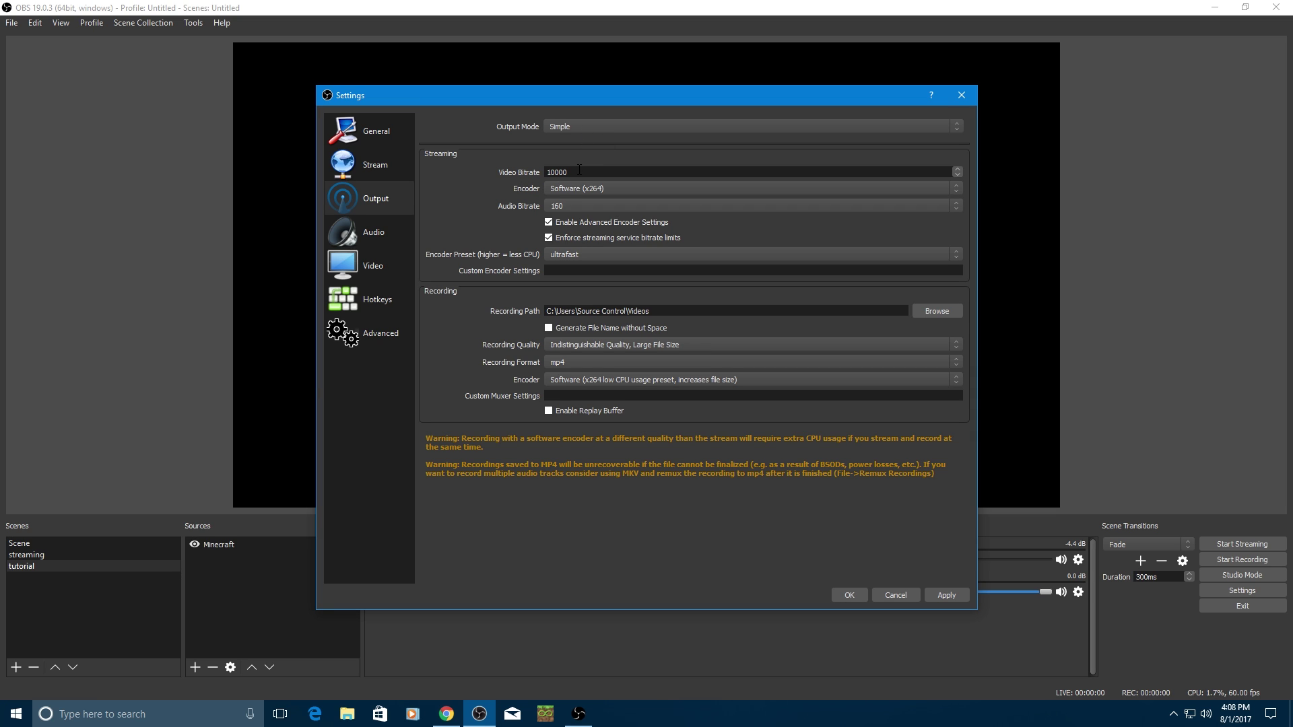
drag(580, 170, 529, 177)
click(692, 325)
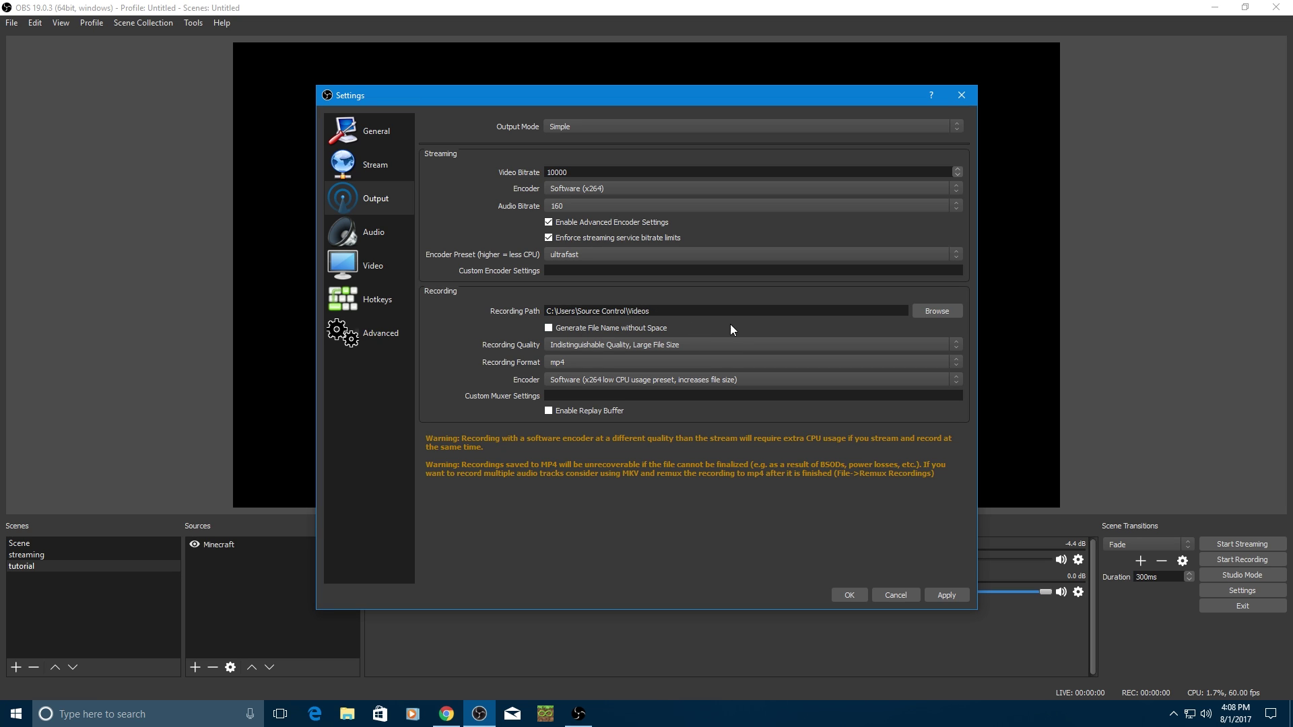
click(931, 310)
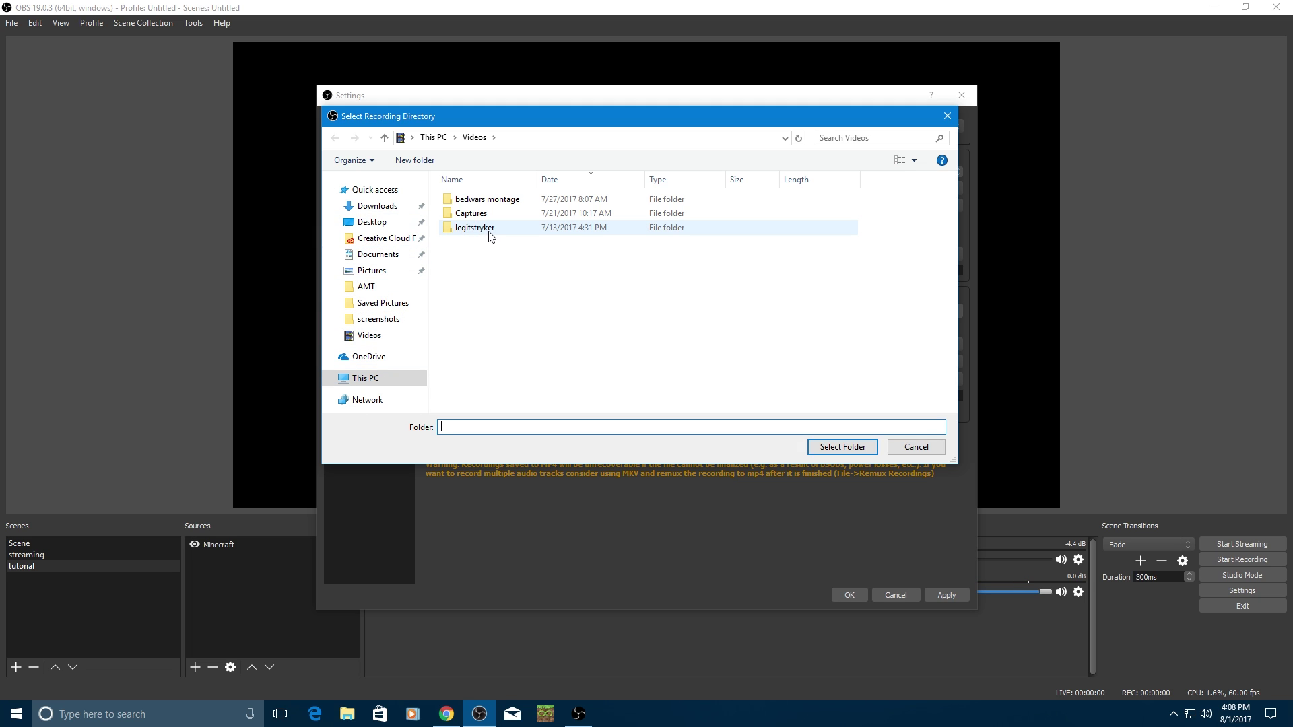
- Create a 'my videos' folder under Videos and select it as the recording path
right_click(495, 252)
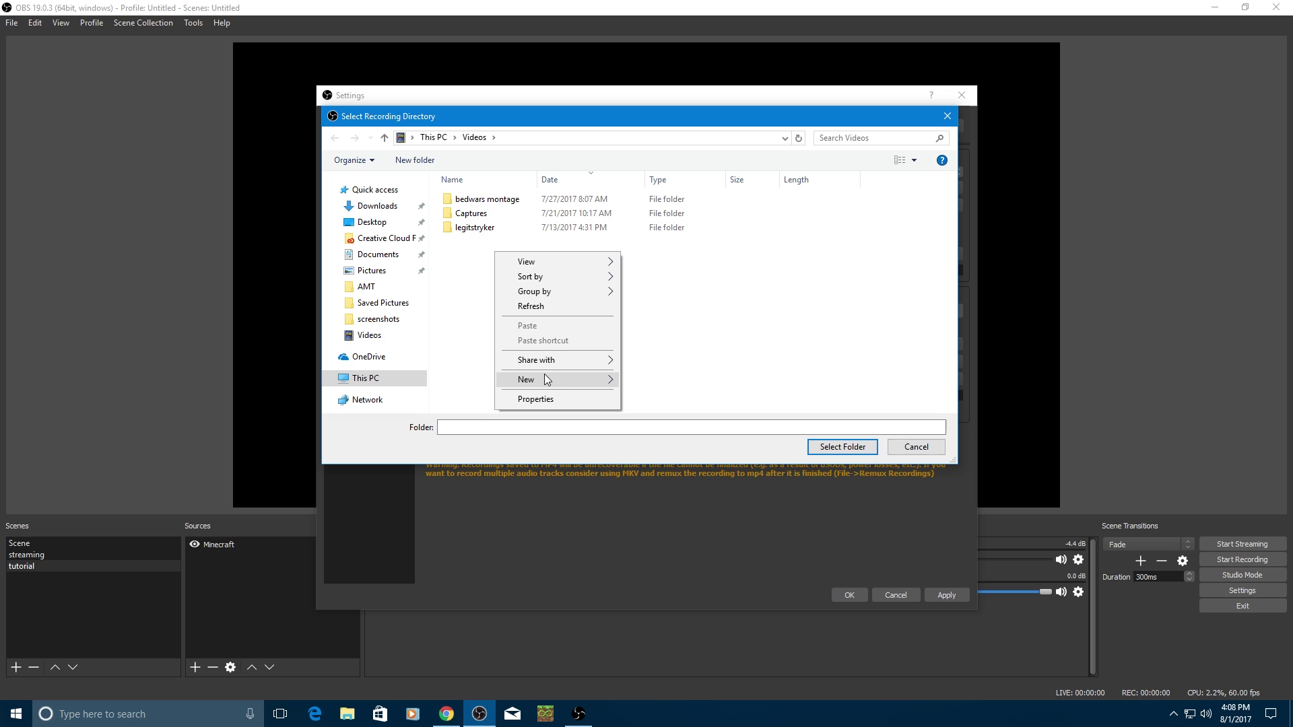
mouse_move(586, 388)
click(636, 381)
text(my )
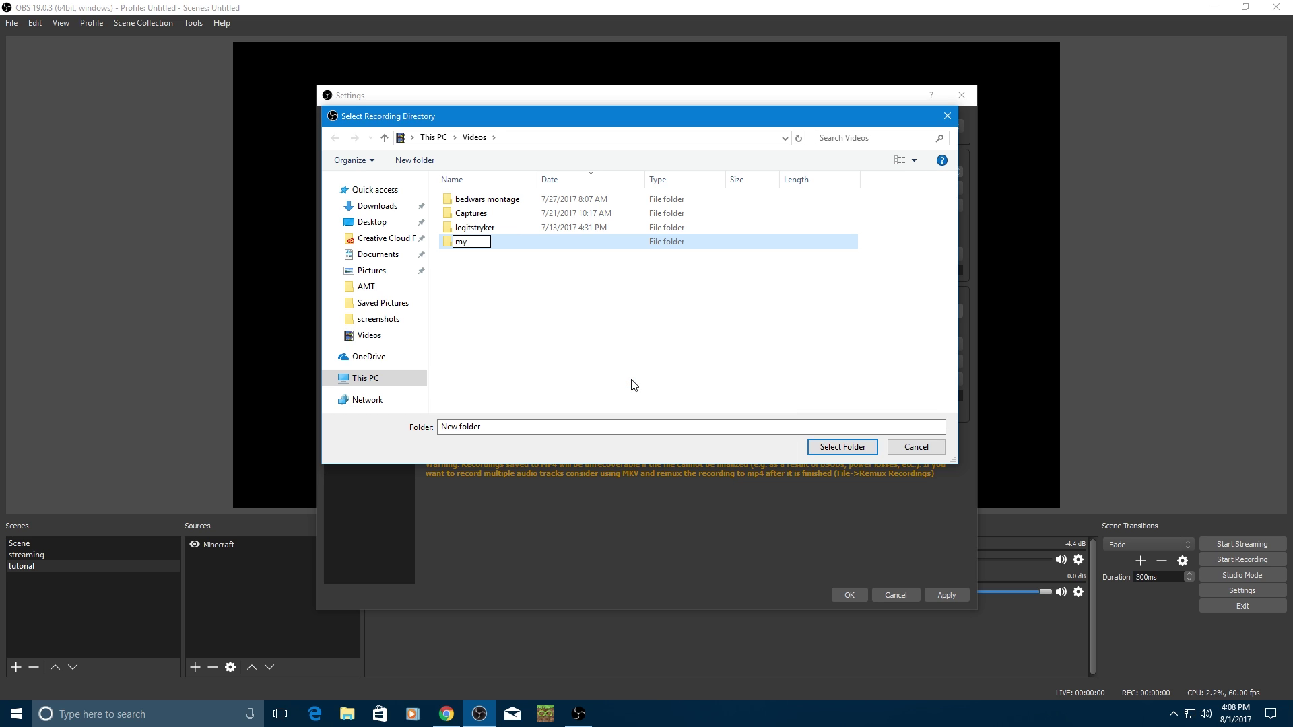
text(videos)
key(Return)
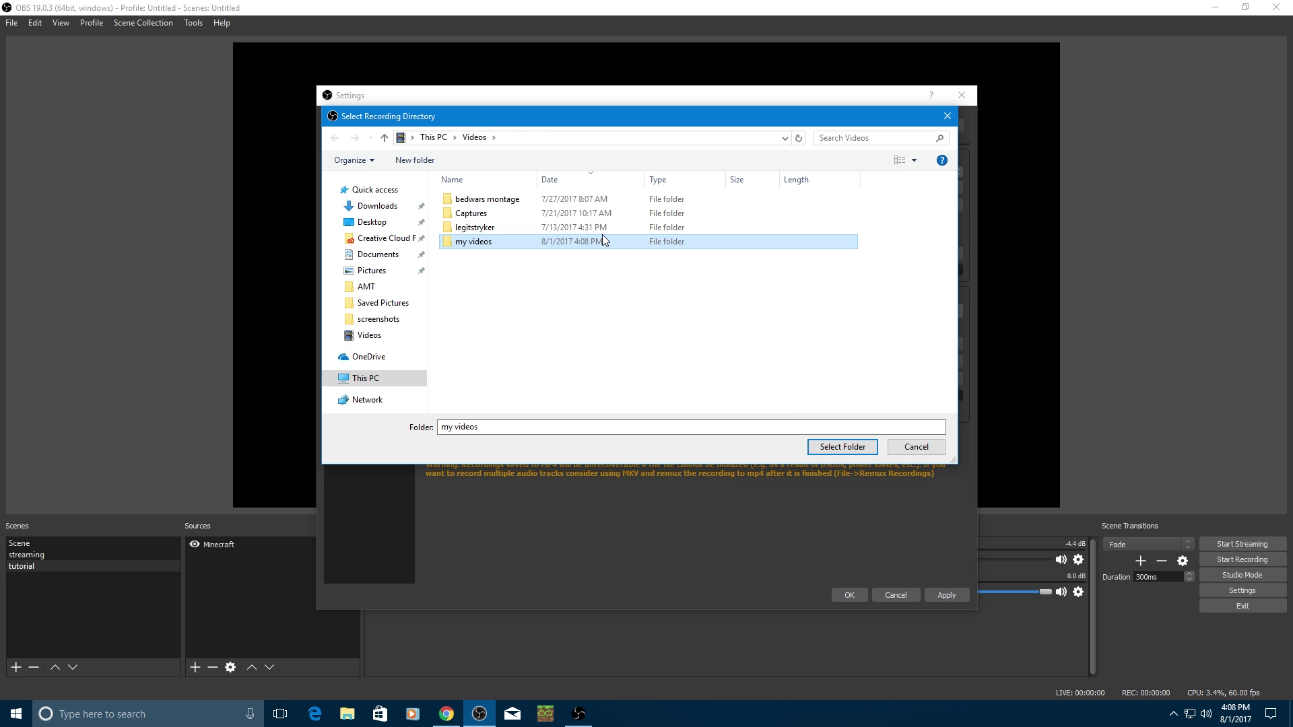
double_click(603, 239)
click(842, 446)
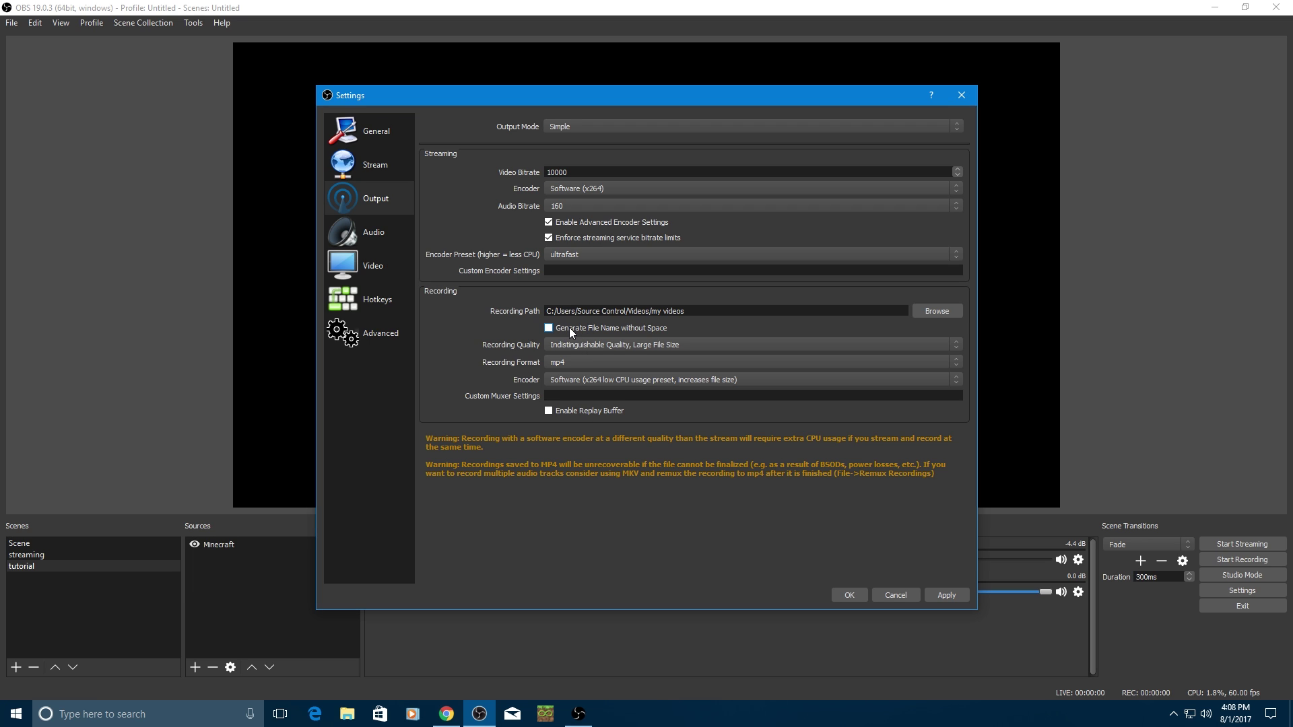
- Keep Indistinguishable Quality, mp4 format and the low-CPU x264 encoder, then apply
click(572, 344)
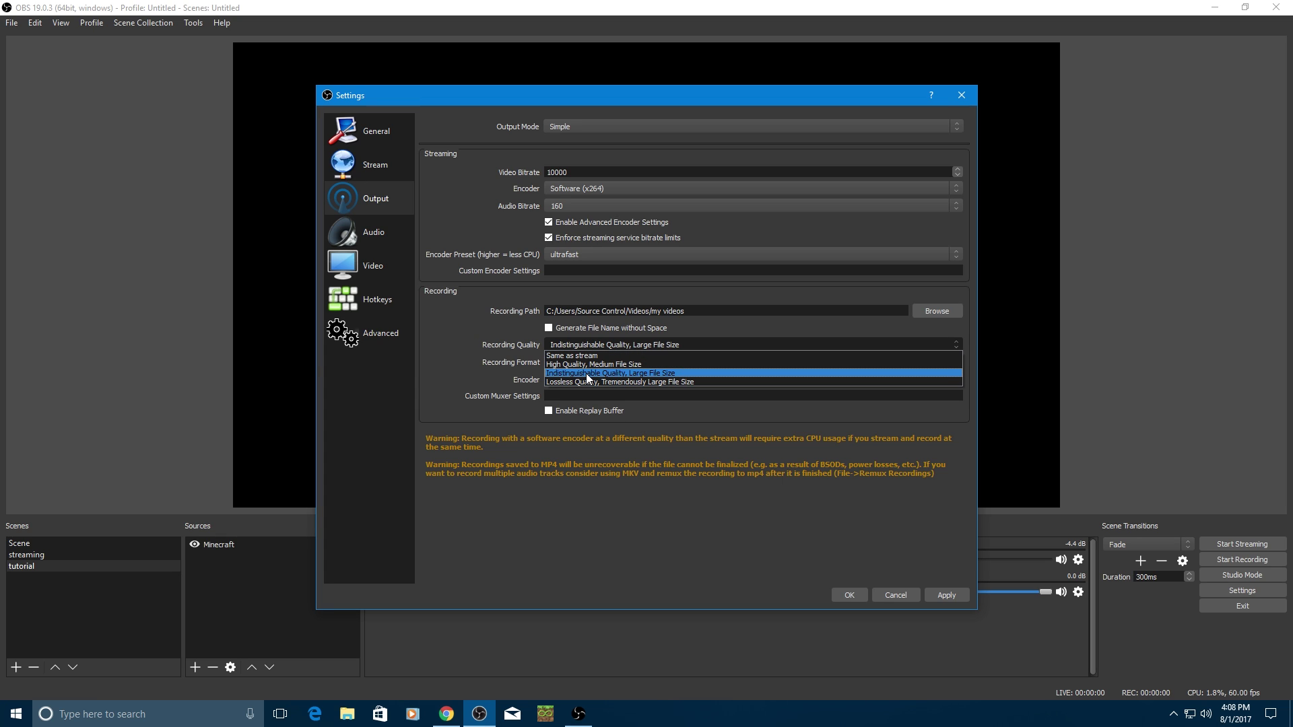
click(588, 373)
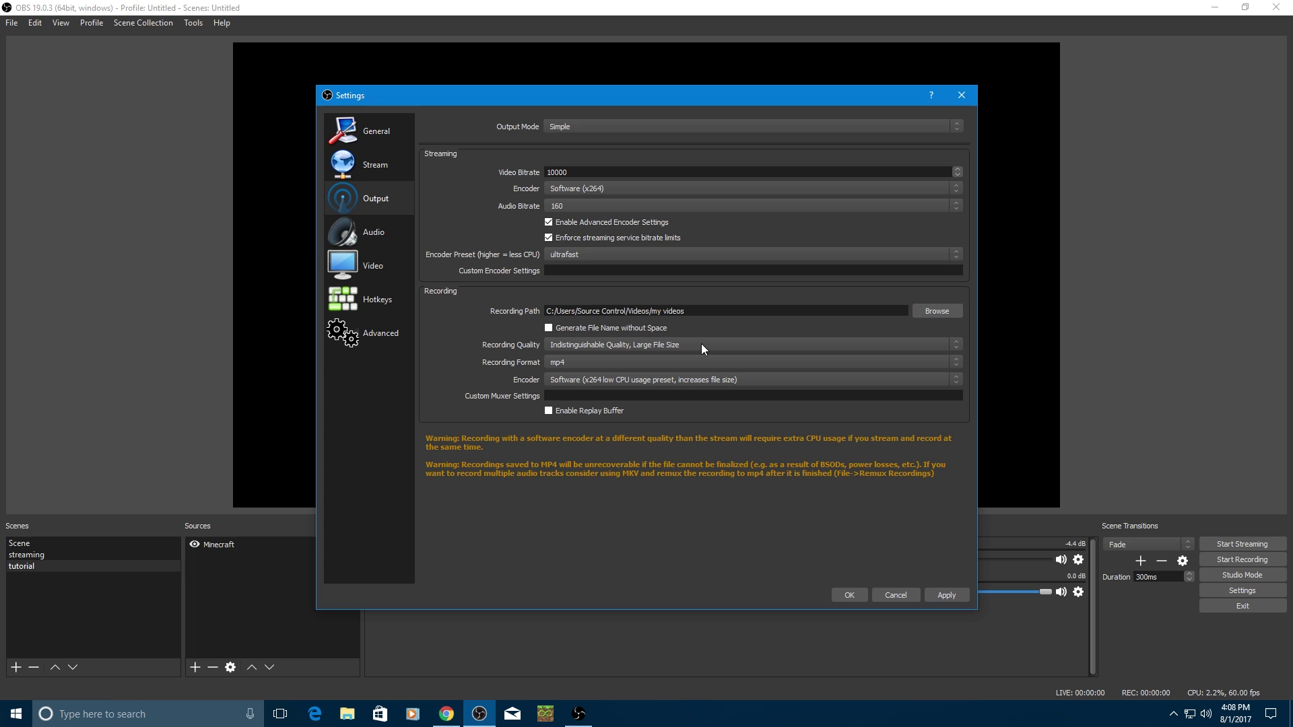
click(606, 365)
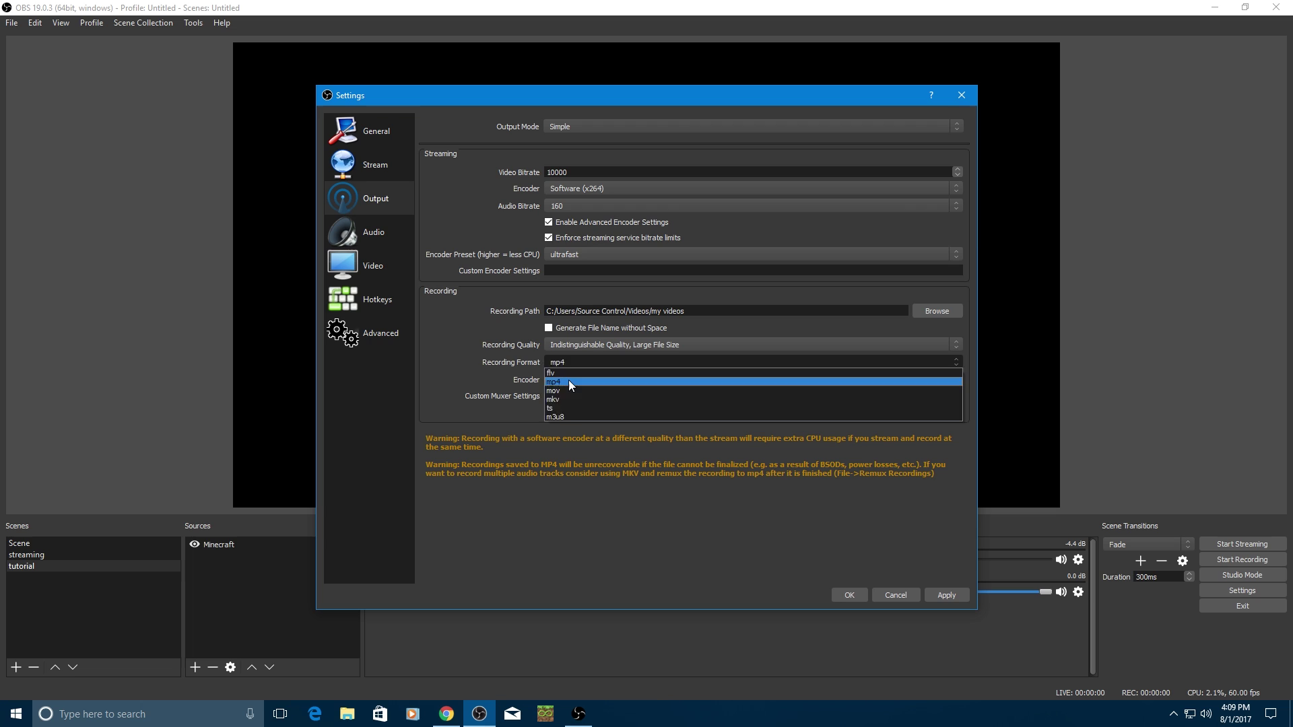
click(568, 380)
click(588, 379)
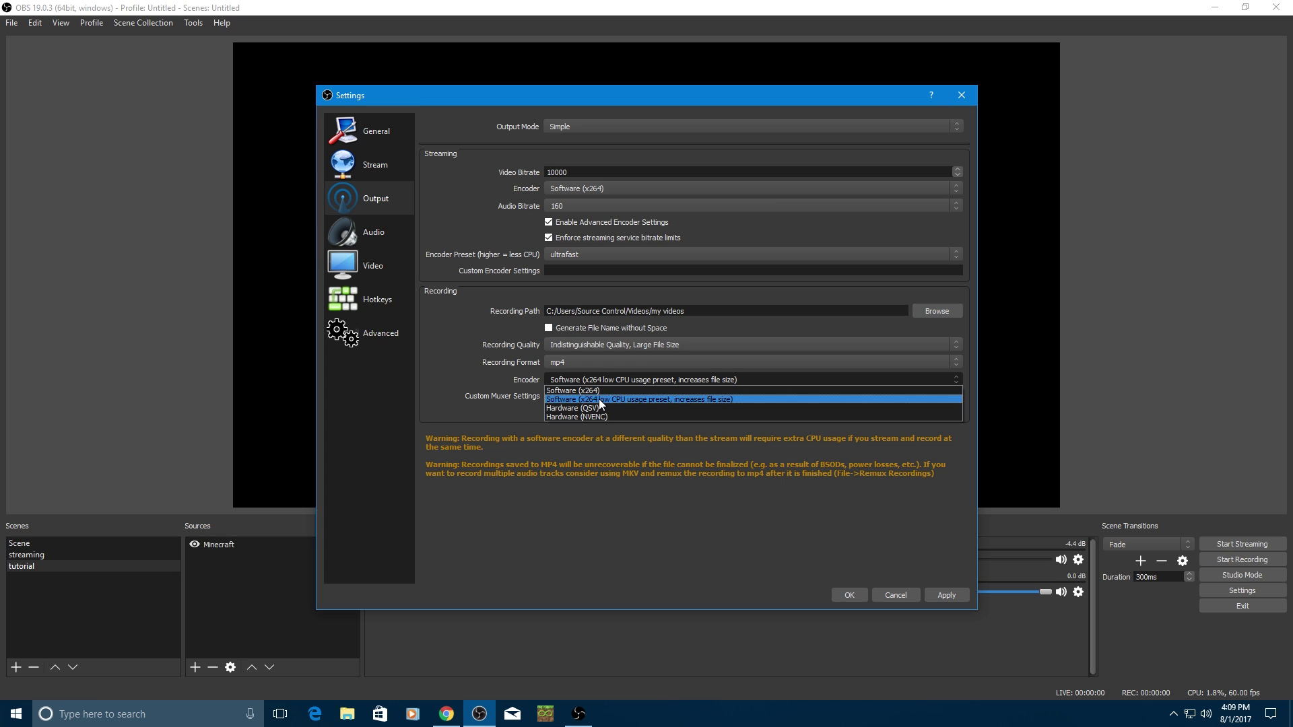
click(600, 404)
click(599, 380)
click(600, 399)
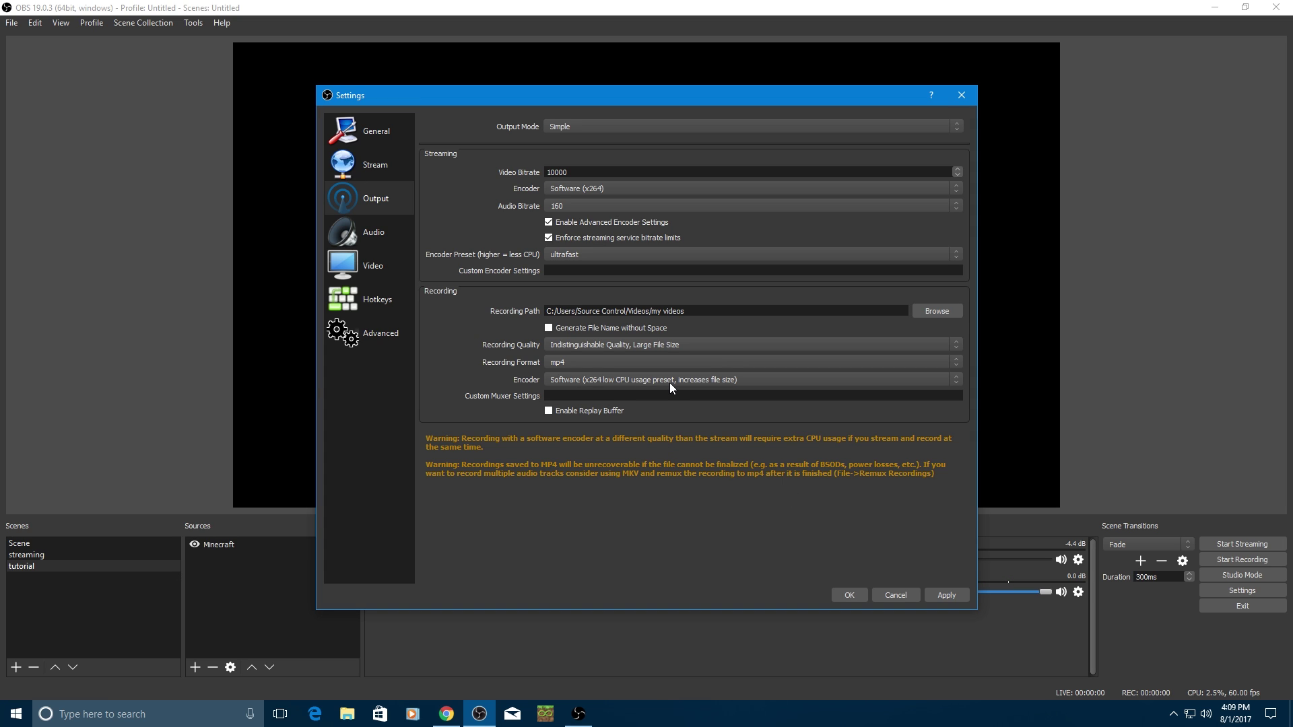
click(933, 598)
click(595, 127)
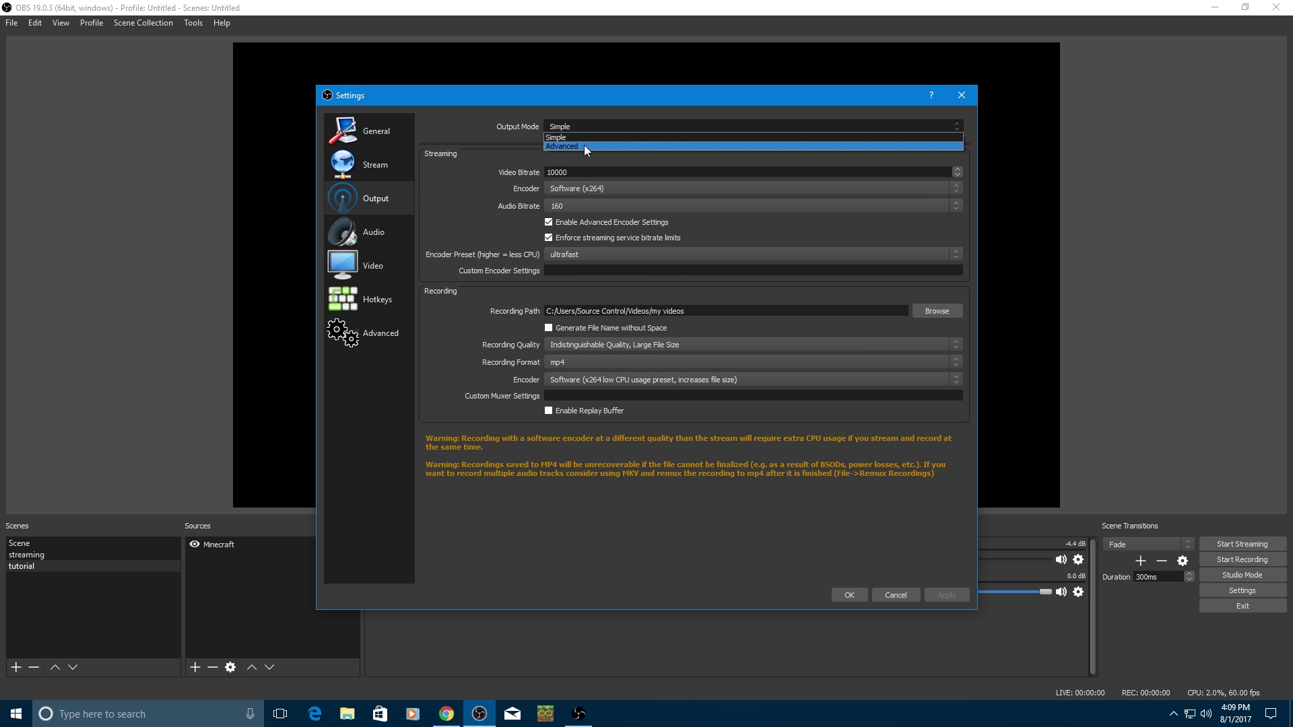
- Switch output to Advanced mode and keep x264 with 1920x1080 rescale for recording
click(584, 144)
click(698, 157)
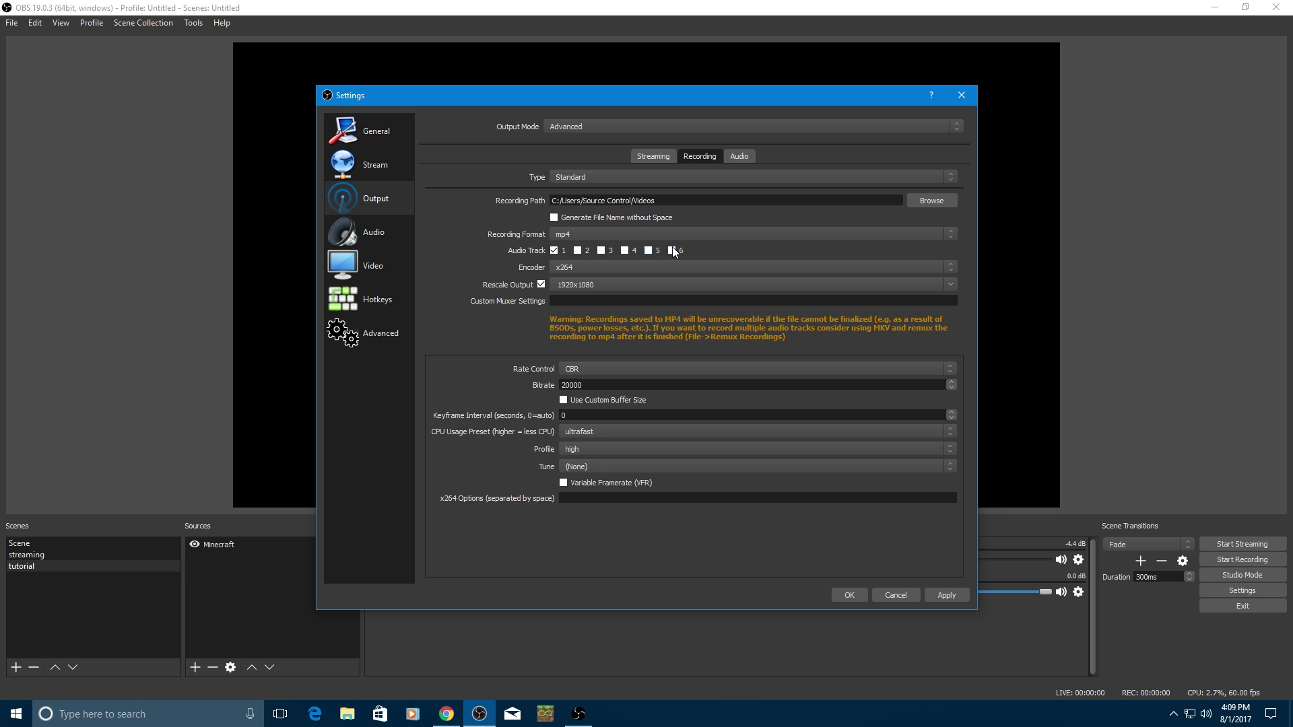
click(581, 268)
click(582, 309)
click(573, 285)
click(950, 284)
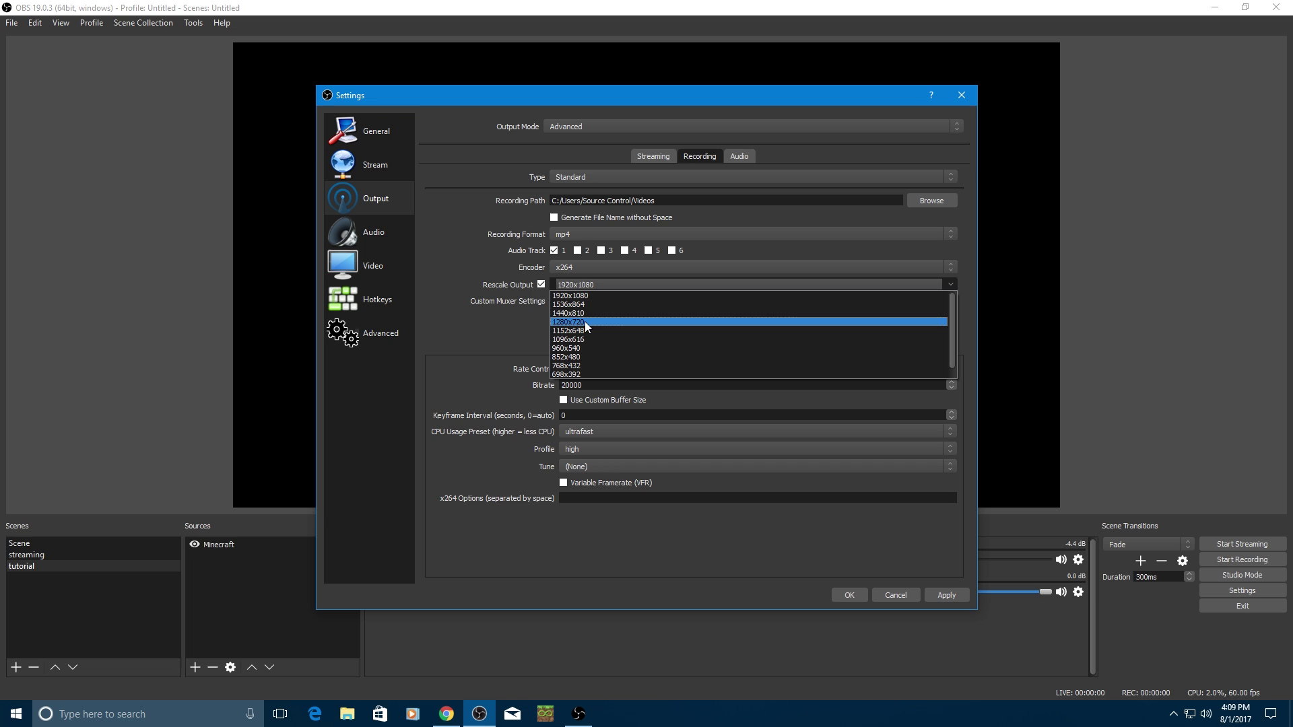
click(824, 284)
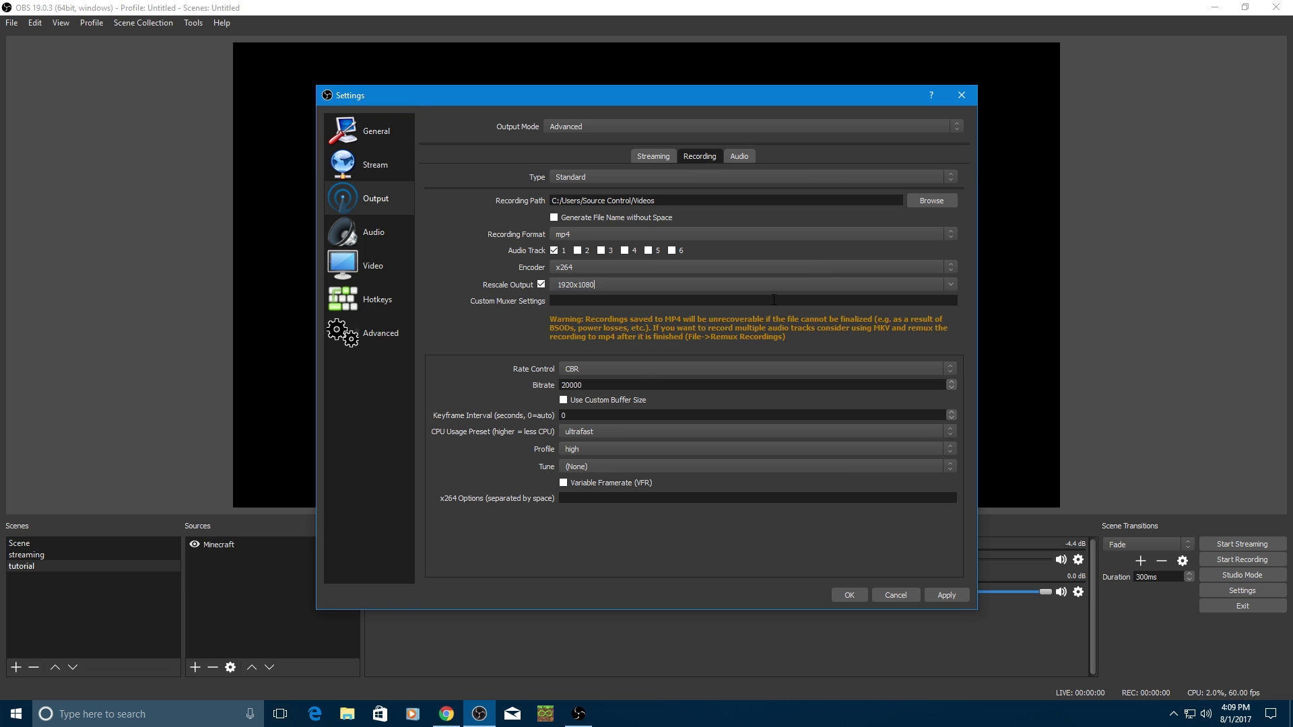
- Keep CBR rate control and set the recording bitrate to 20000
click(620, 369)
click(620, 369)
drag(583, 386, 541, 393)
text(20000)
- Try veryfast and faster CPU usage presets, settling on ultrafast
click(613, 431)
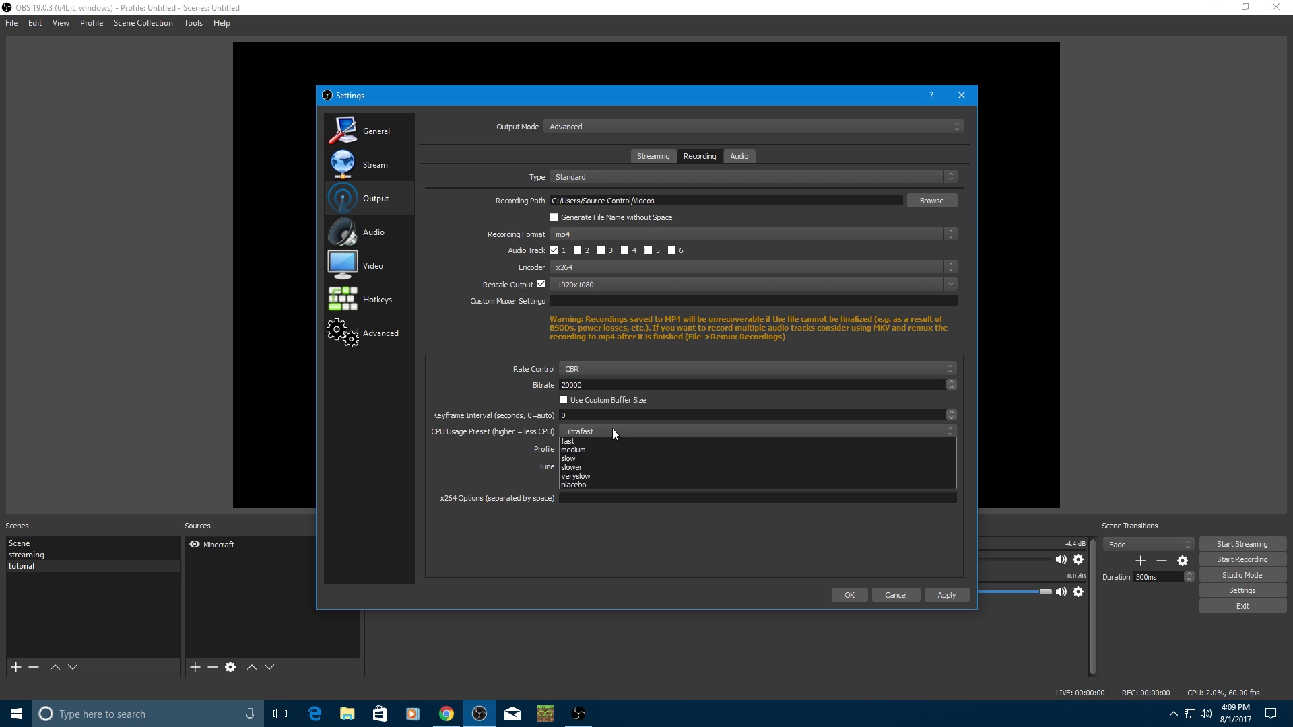
click(592, 460)
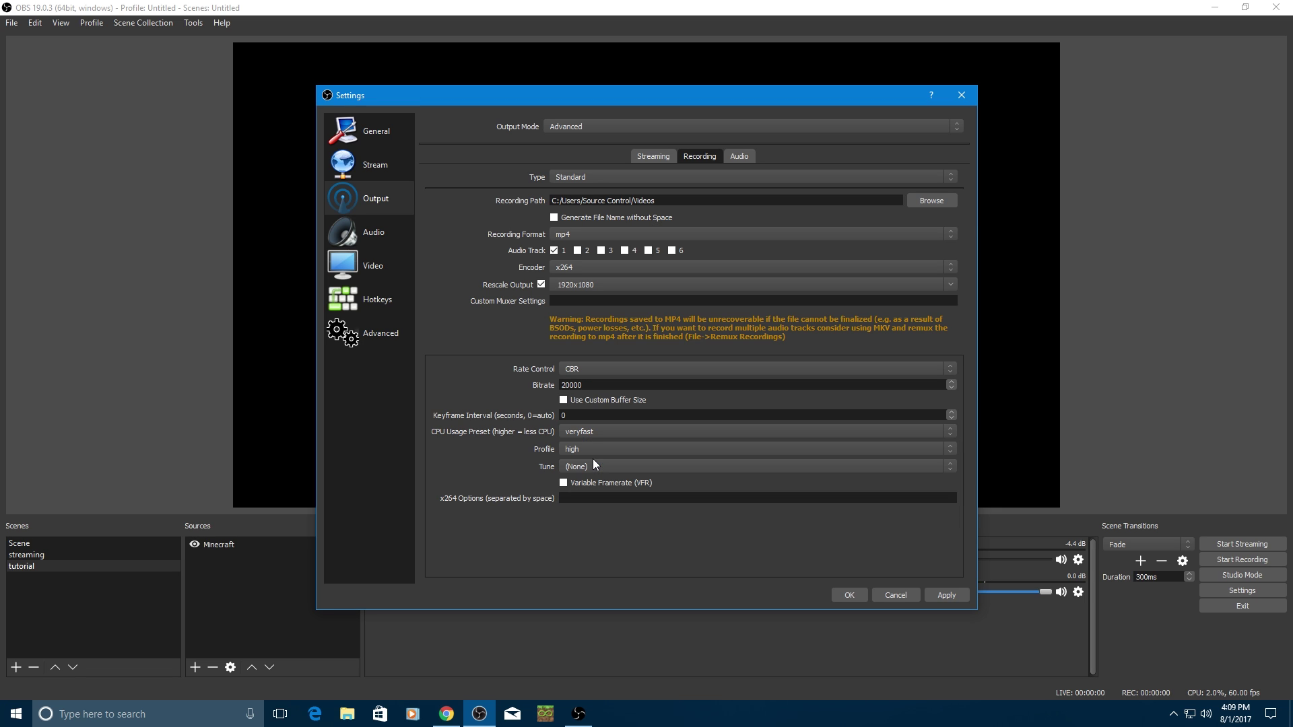
click(600, 431)
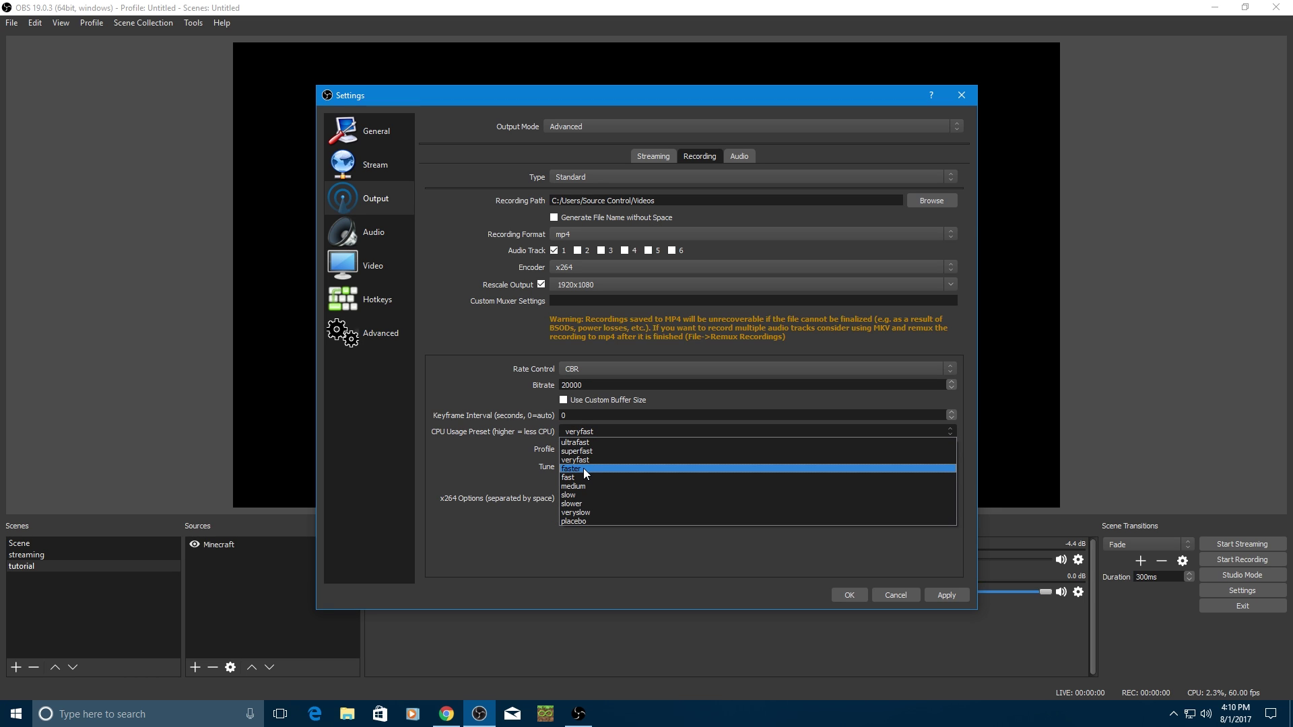
click(583, 468)
click(586, 435)
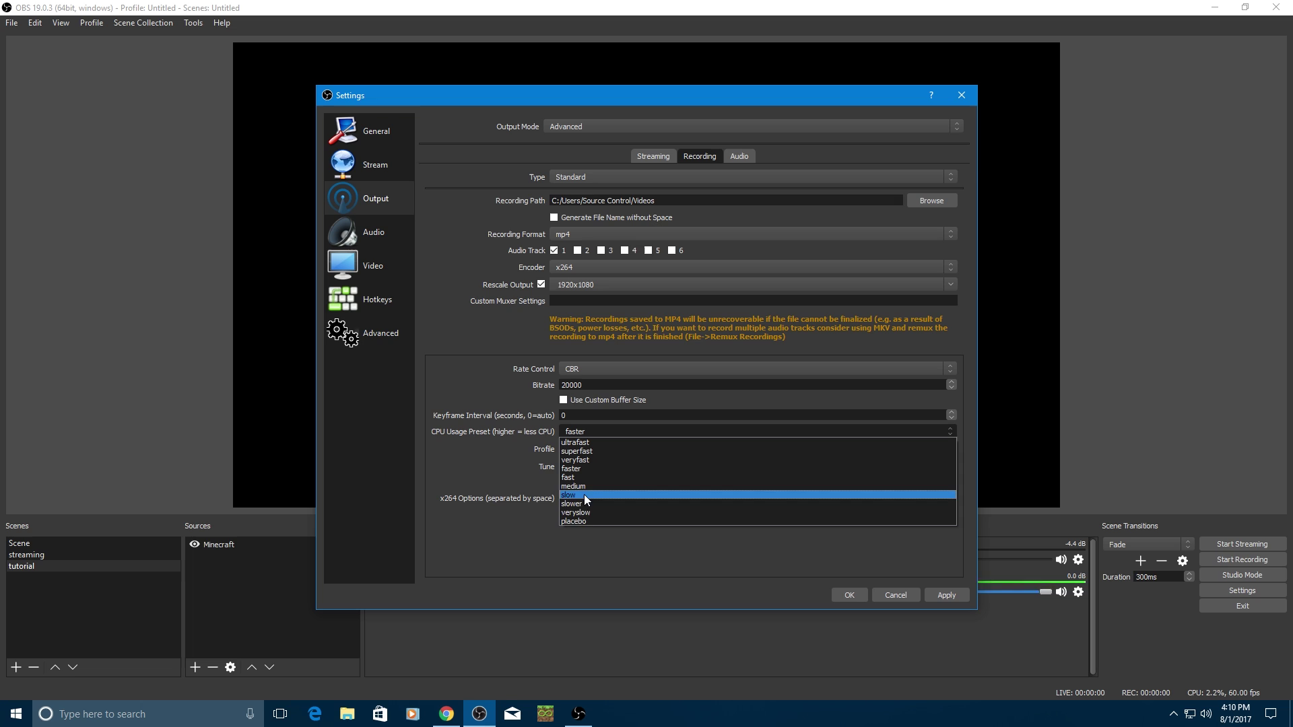
click(604, 439)
click(596, 430)
click(590, 461)
click(602, 430)
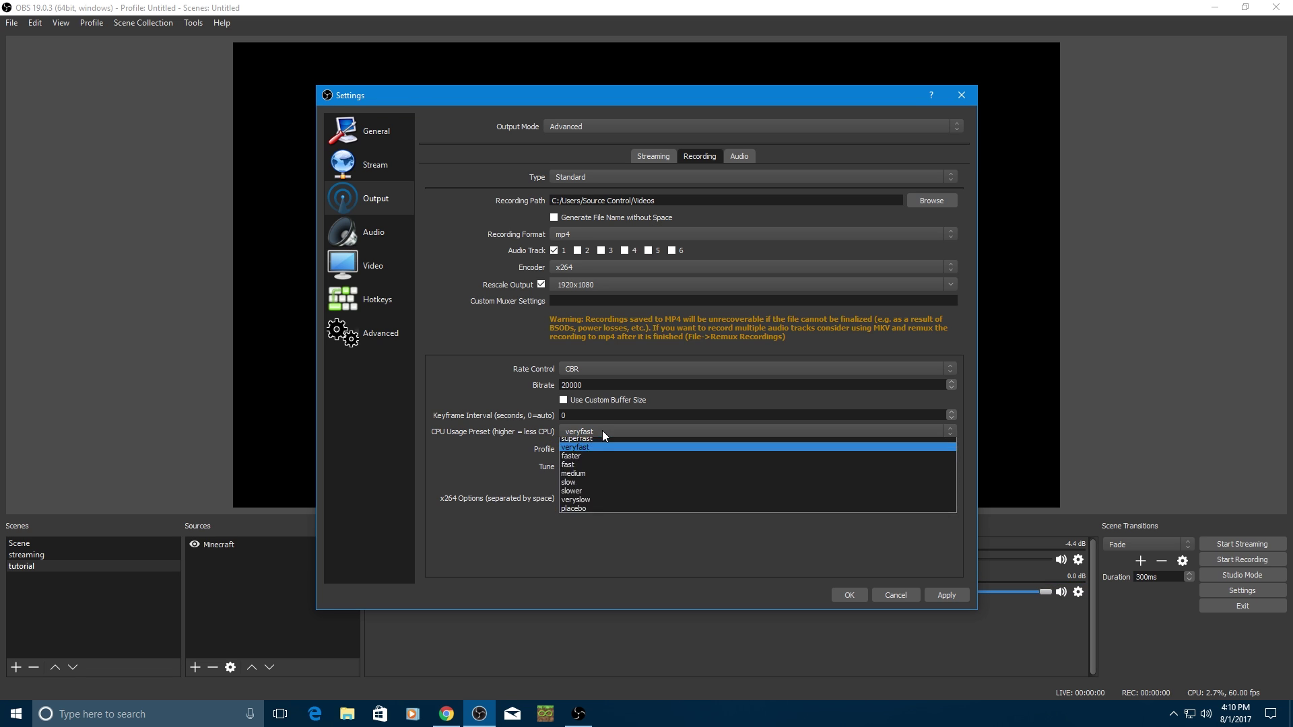
click(601, 441)
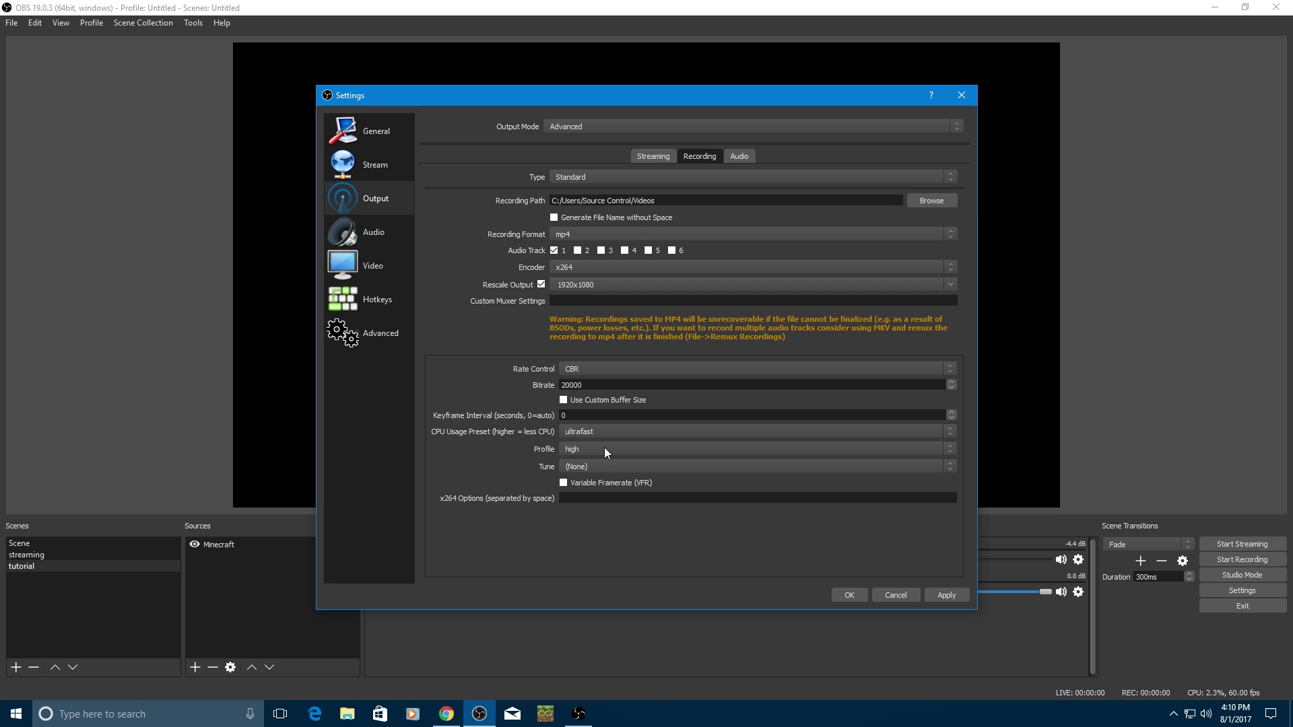
click(603, 430)
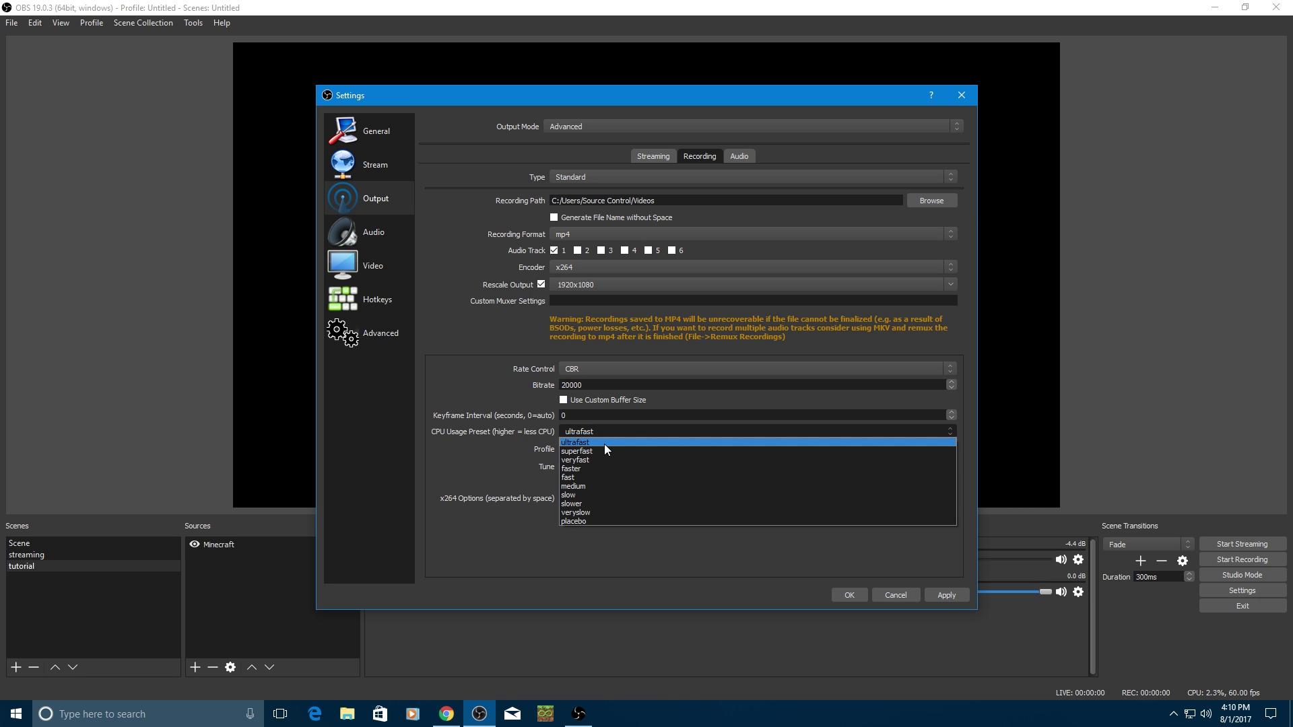
click(528, 416)
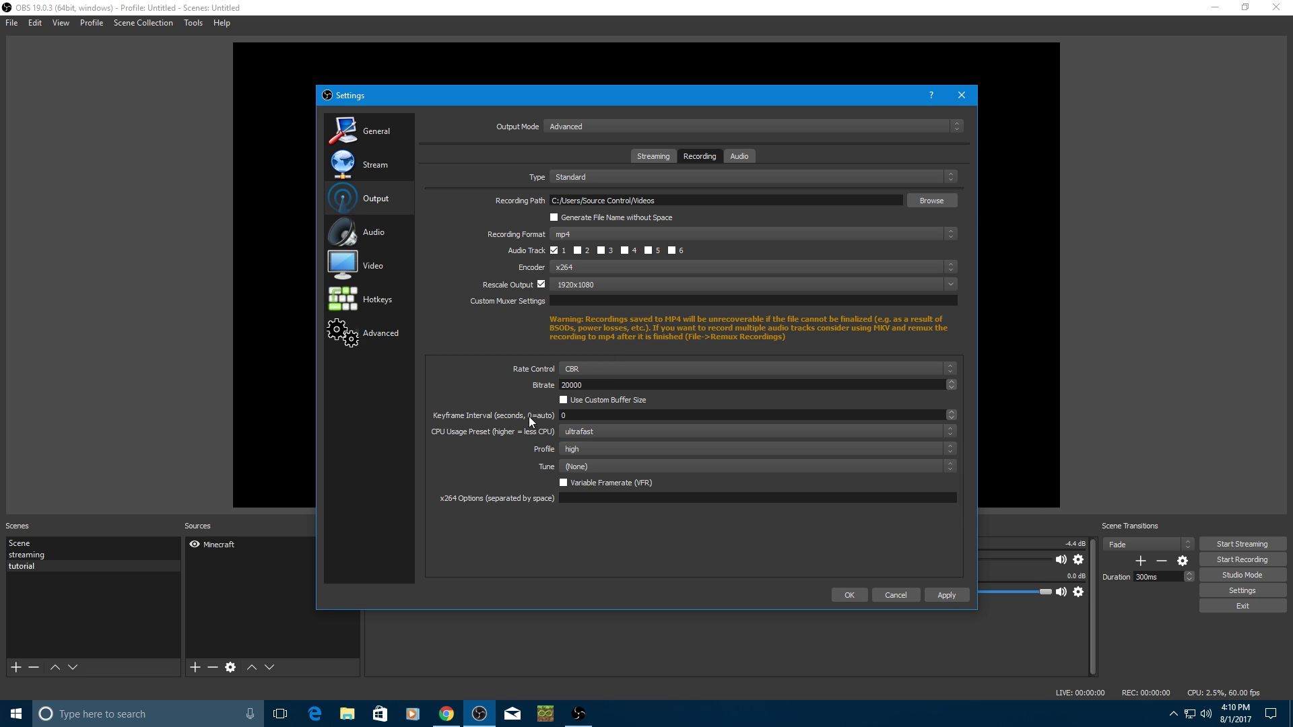
click(583, 431)
click(592, 429)
- Keep the encoder profile at high and apply the recording settings
click(589, 452)
click(587, 452)
click(947, 595)
- Check the Track 1 audio bitrate on the Audio output tab without changing it
click(740, 156)
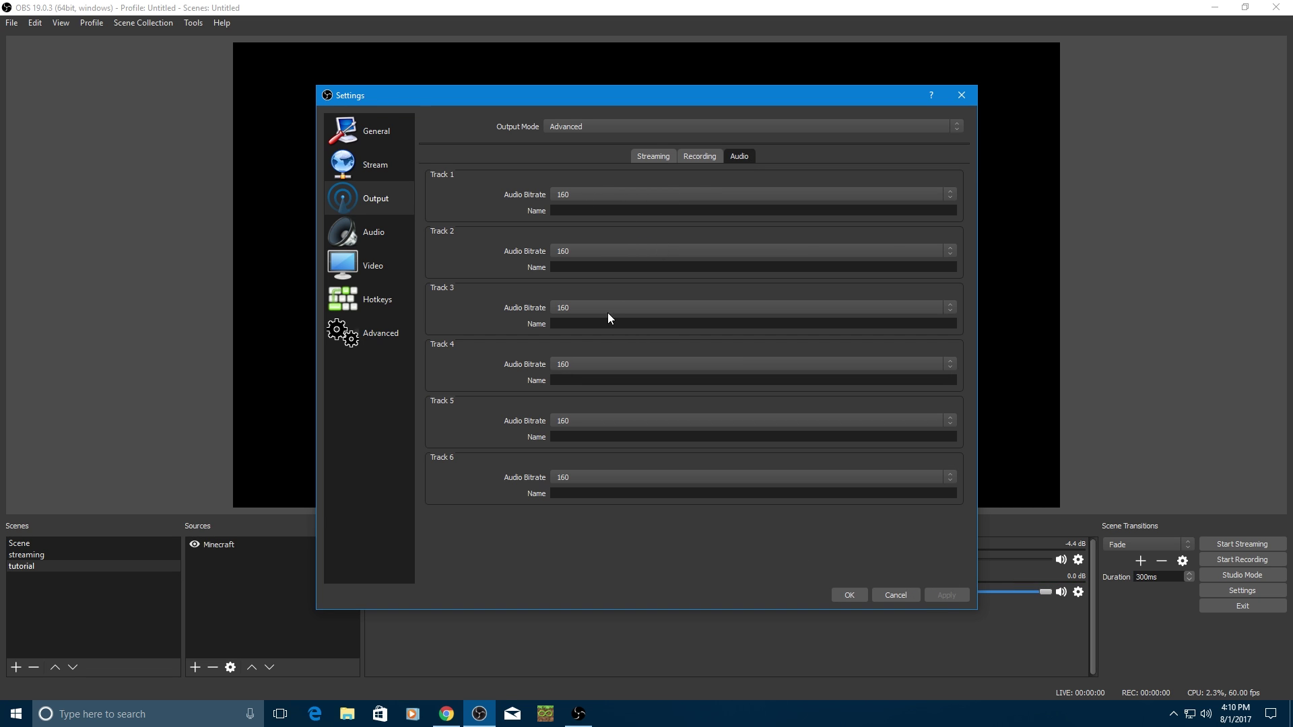
click(648, 192)
click(499, 300)
- Keep Speakers as desktop audio and the Yeti Stereo Microphone as mic input
click(370, 236)
click(589, 162)
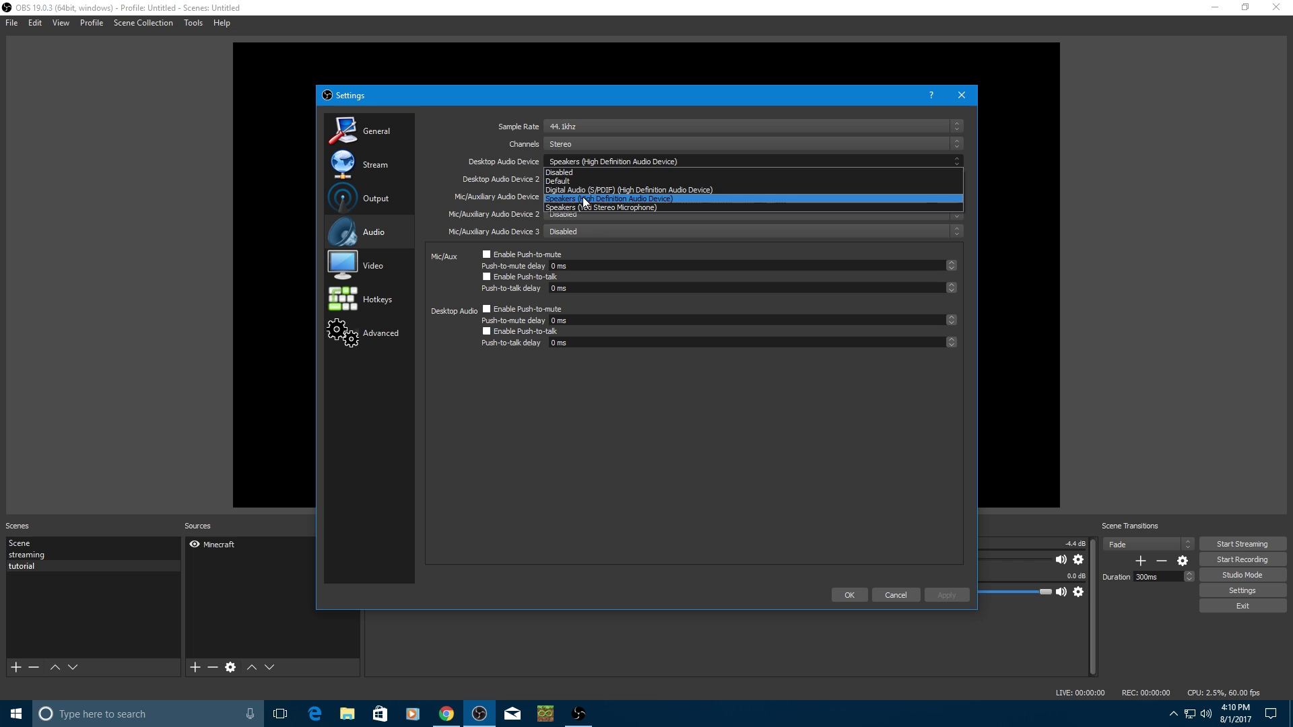
click(584, 201)
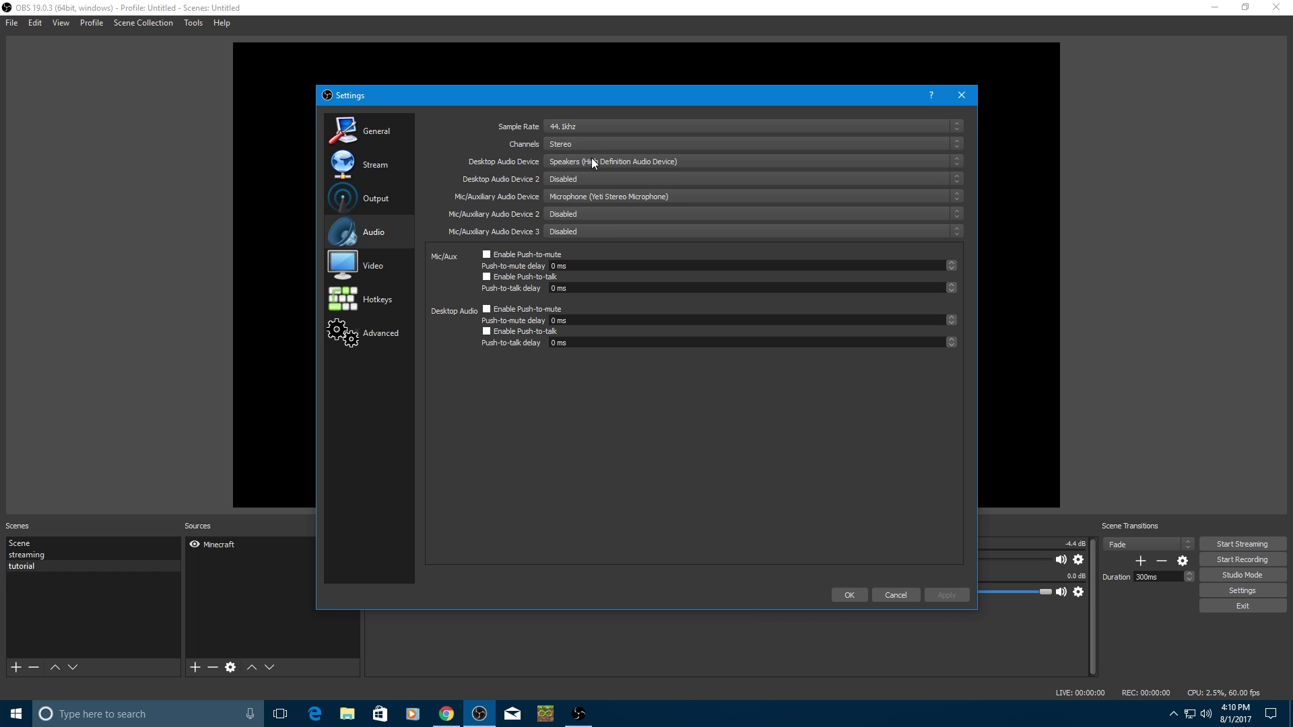
click(584, 196)
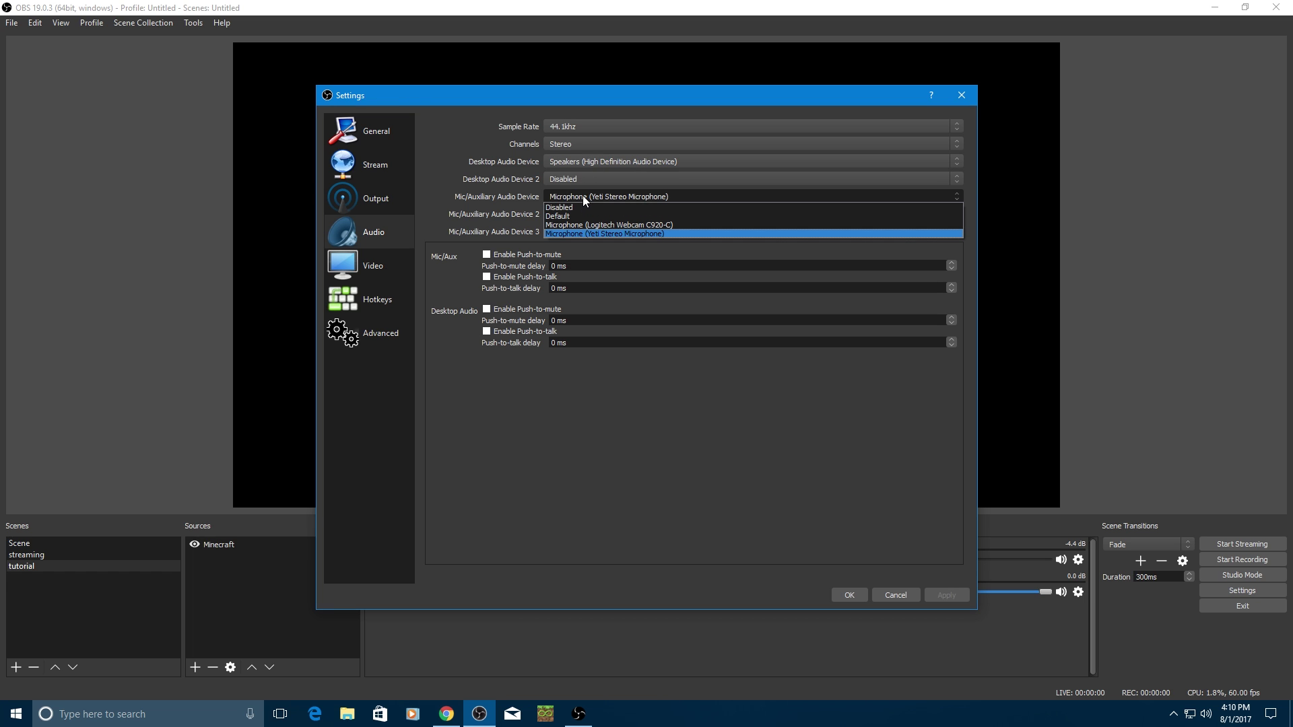
click(596, 234)
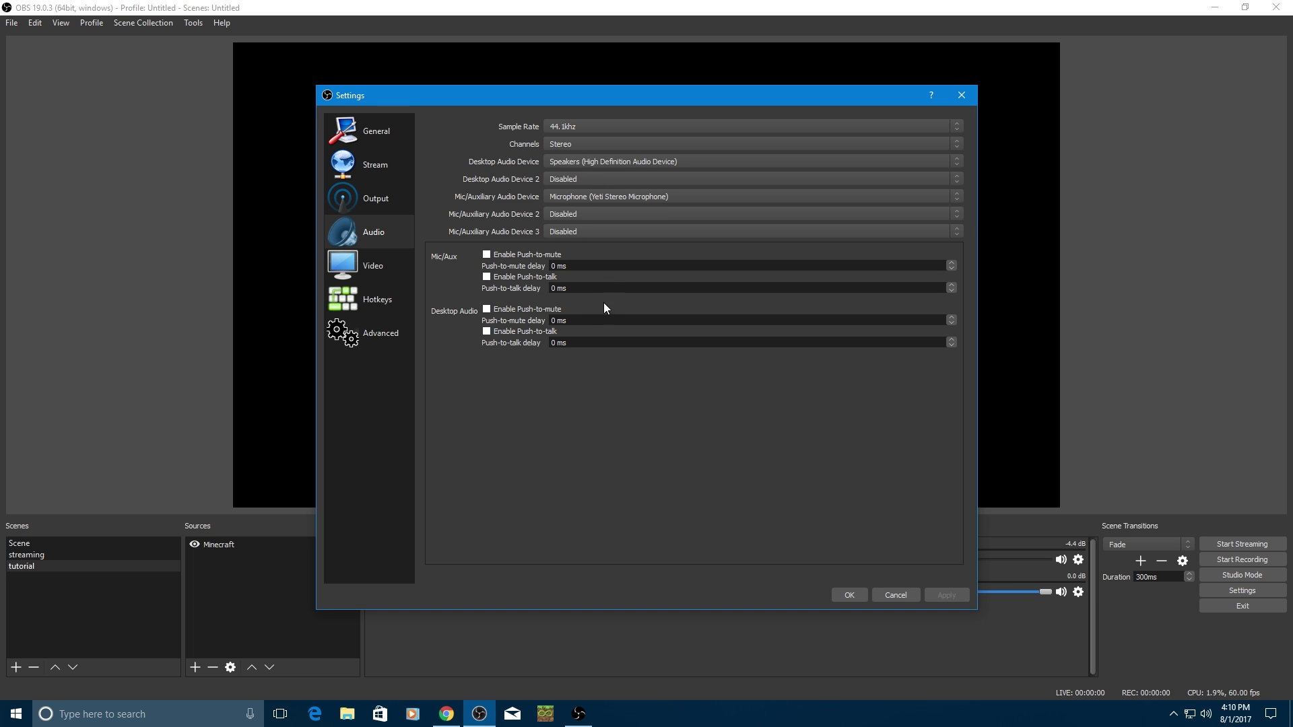
click(391, 268)
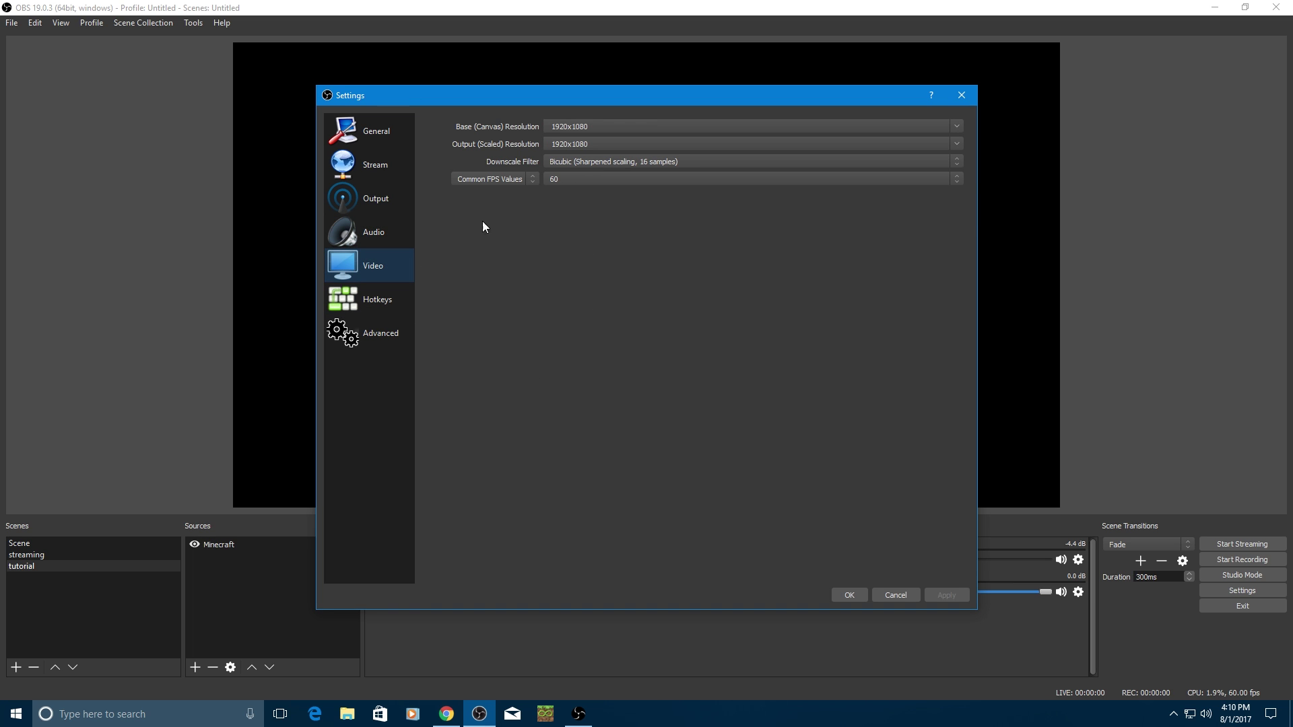
- Keep both base canvas and output resolution at 1920x1080
click(957, 126)
click(599, 138)
click(805, 127)
click(650, 137)
click(957, 144)
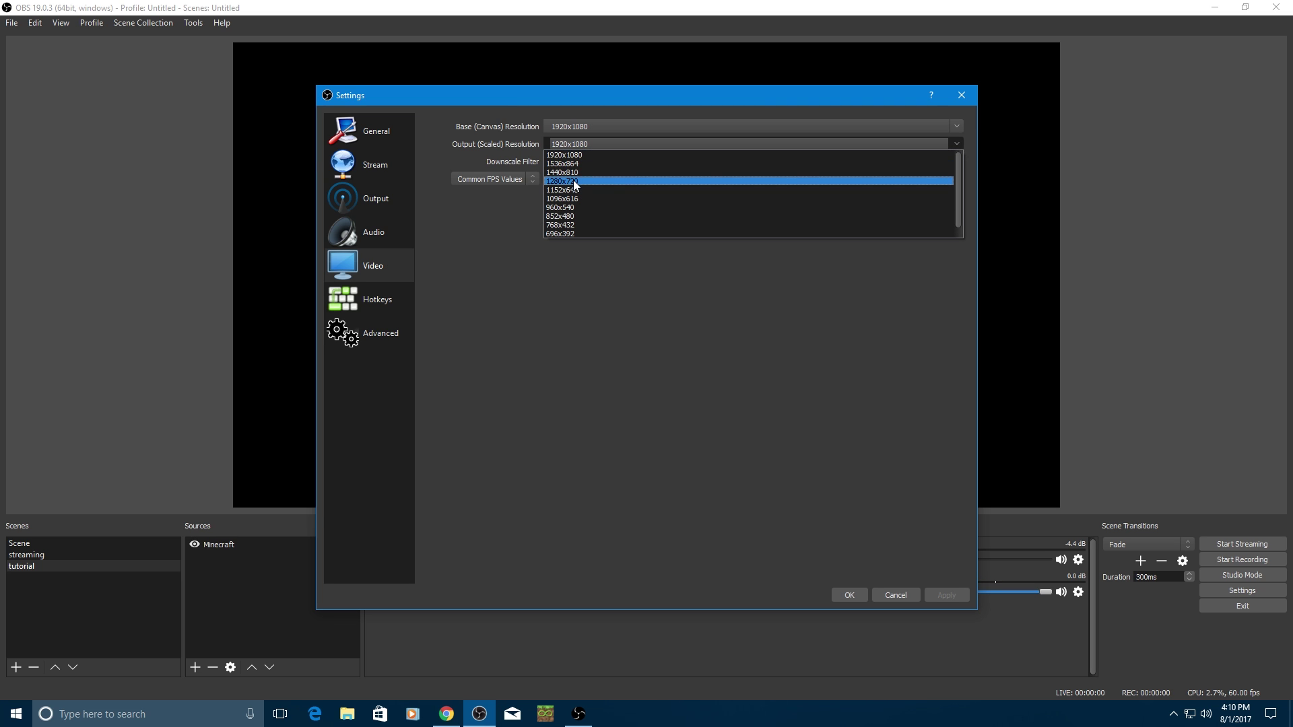
click(546, 330)
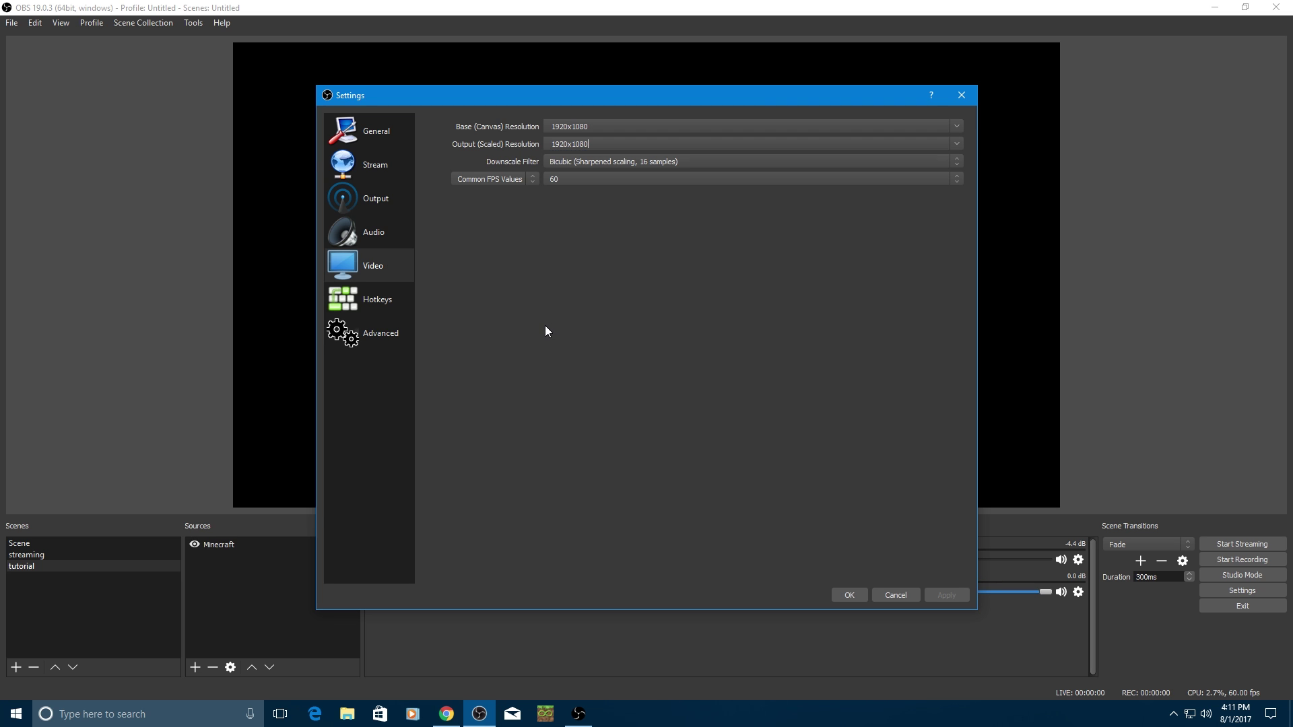
- Compare Bilinear, Bicubic and Lanczos downscale filters, settling on Bicubic
click(600, 162)
click(592, 171)
click(603, 163)
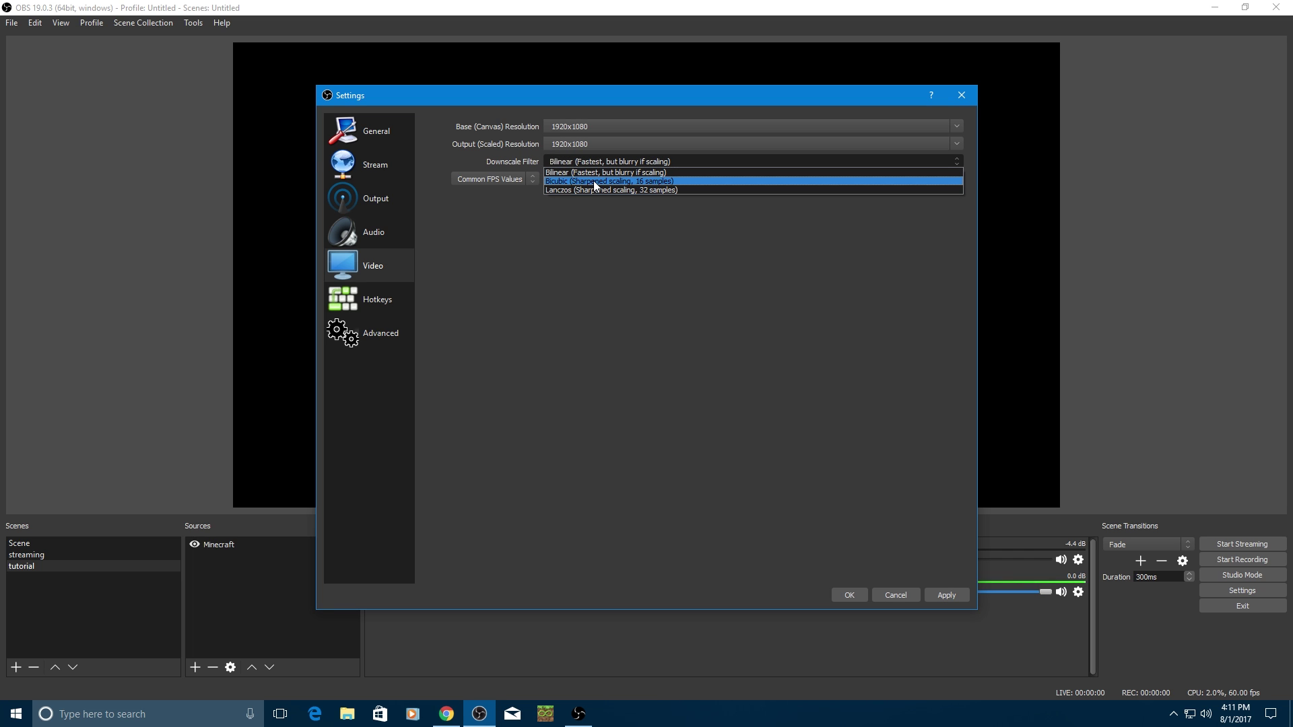
click(592, 180)
click(595, 163)
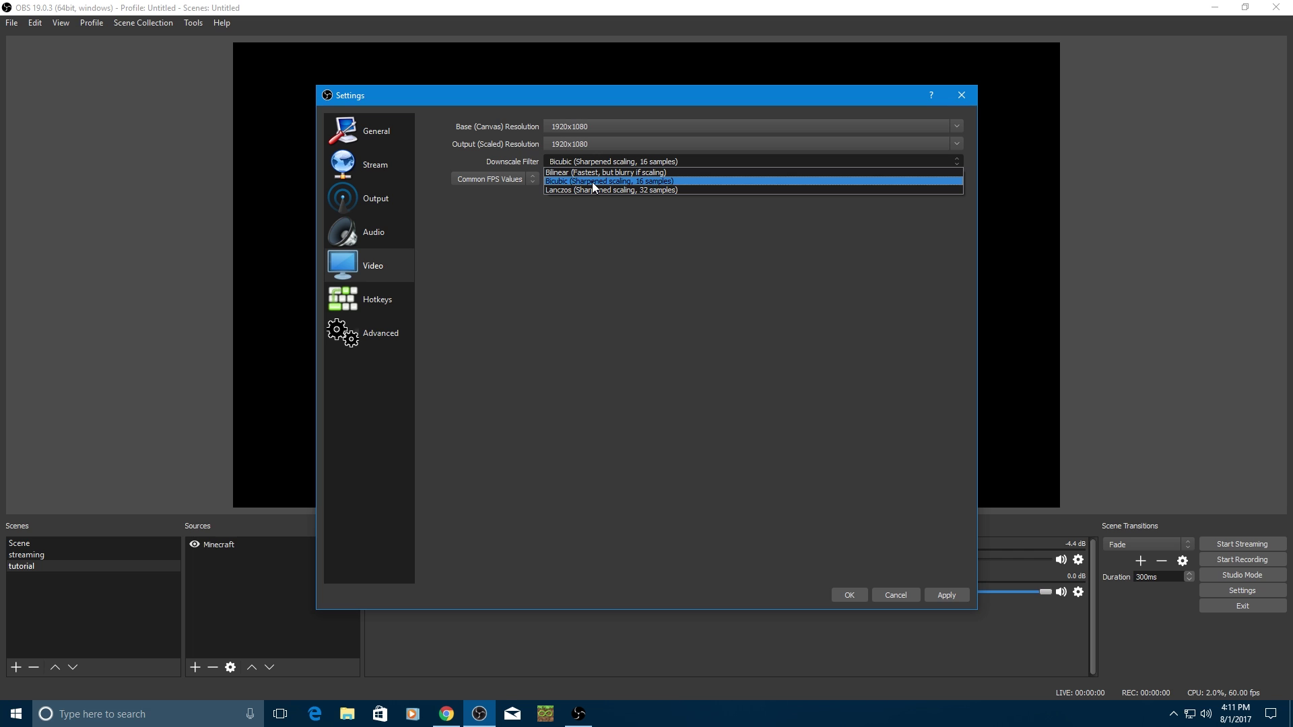
click(592, 171)
click(592, 165)
click(596, 182)
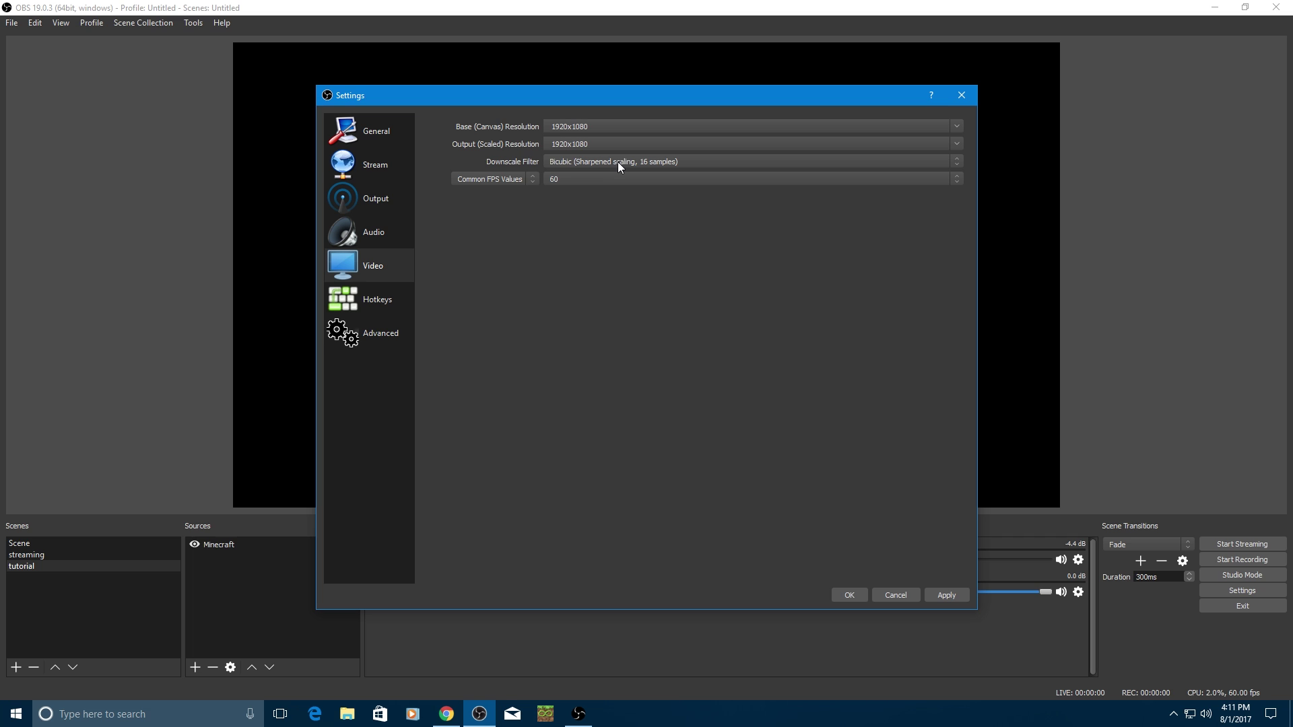
click(616, 162)
click(617, 165)
click(616, 165)
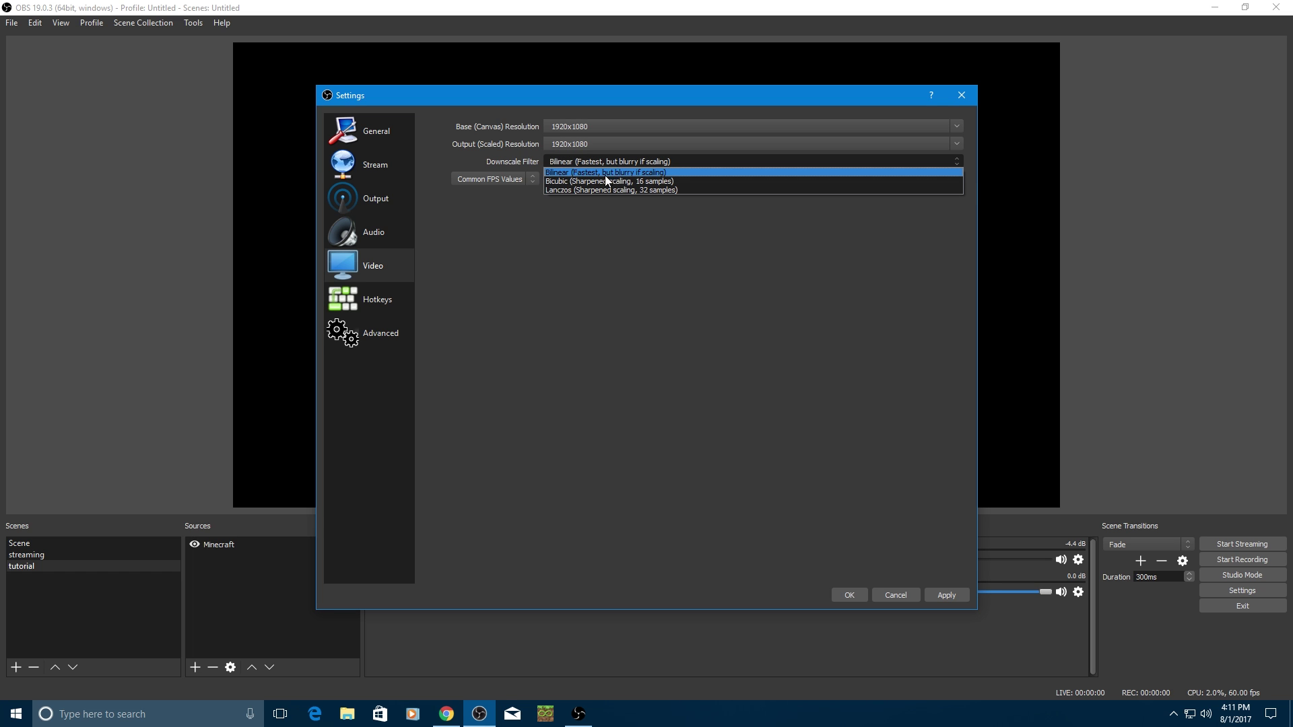
click(600, 184)
click(605, 162)
click(600, 183)
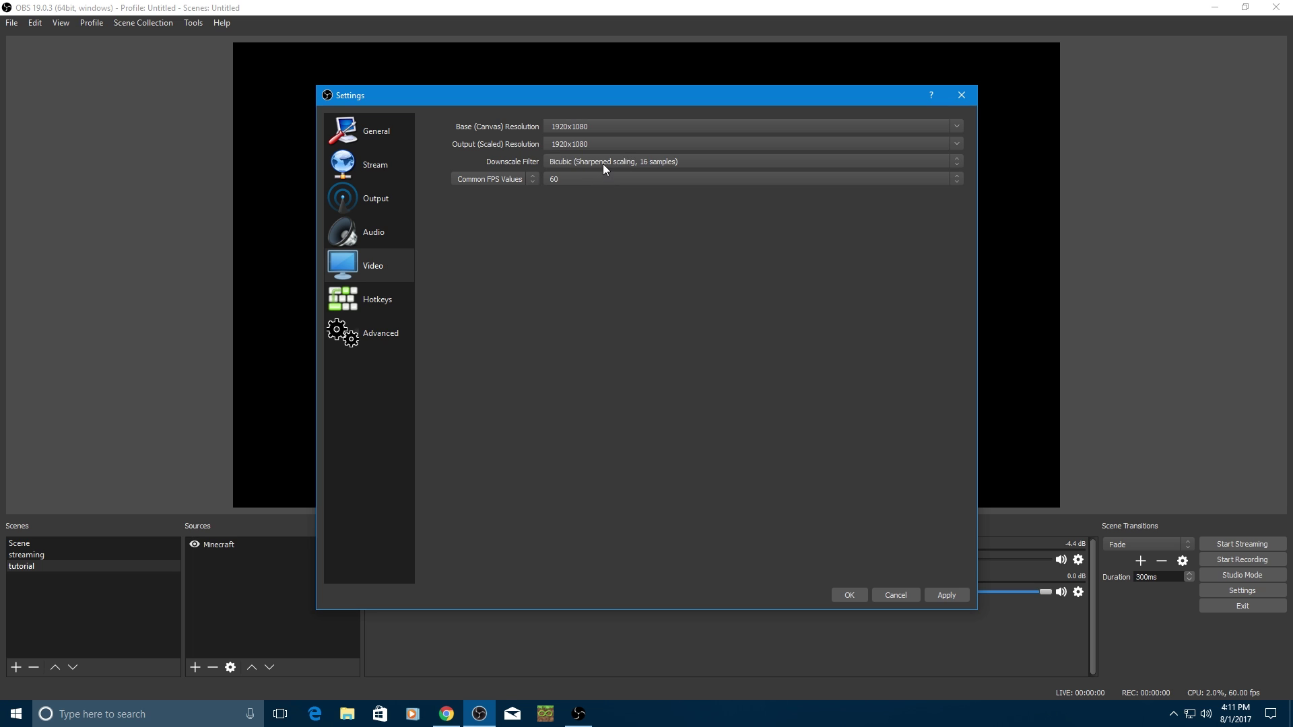
click(604, 164)
click(601, 188)
click(608, 163)
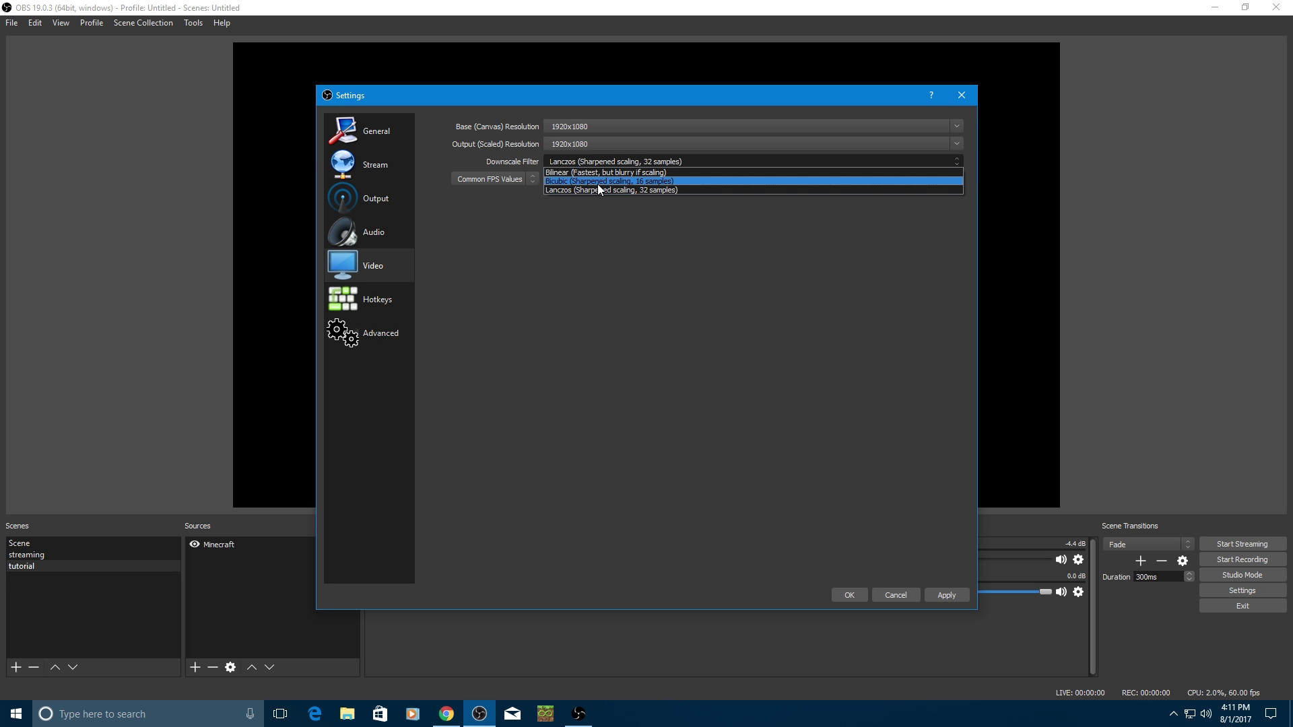
click(599, 182)
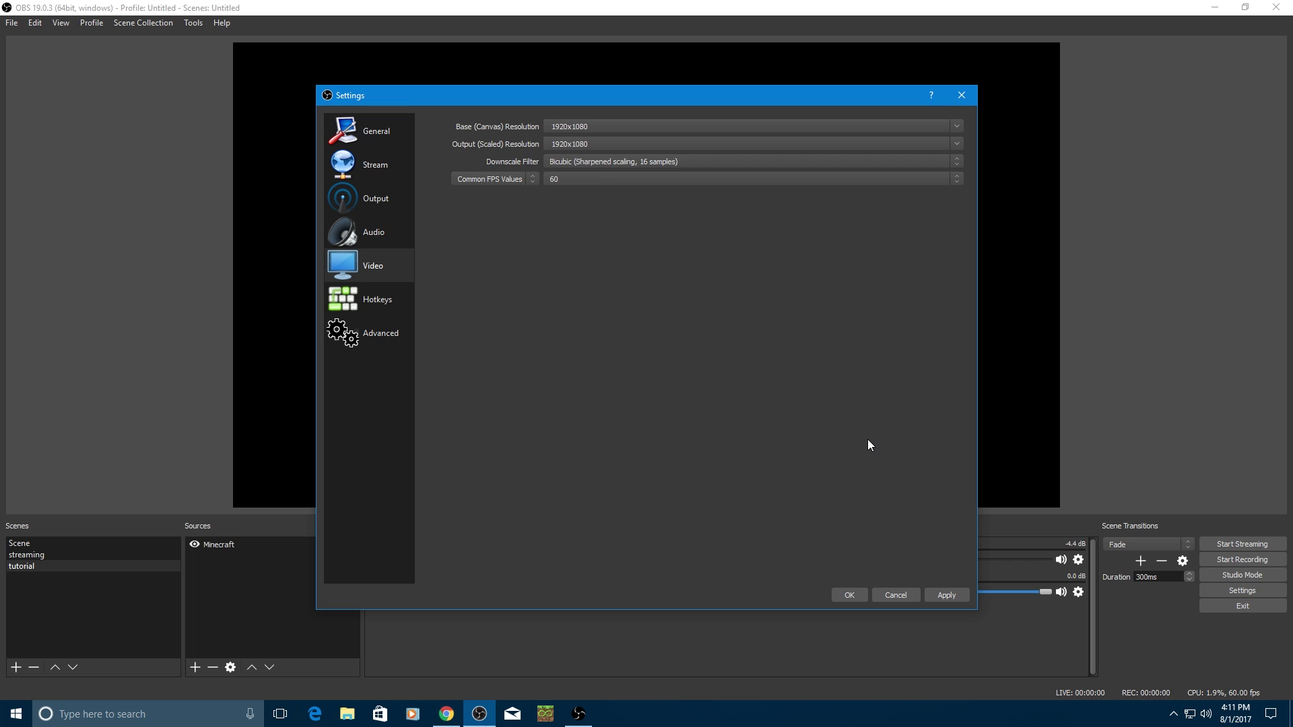
- Keep the common frame rate at 60 FPS
click(549, 182)
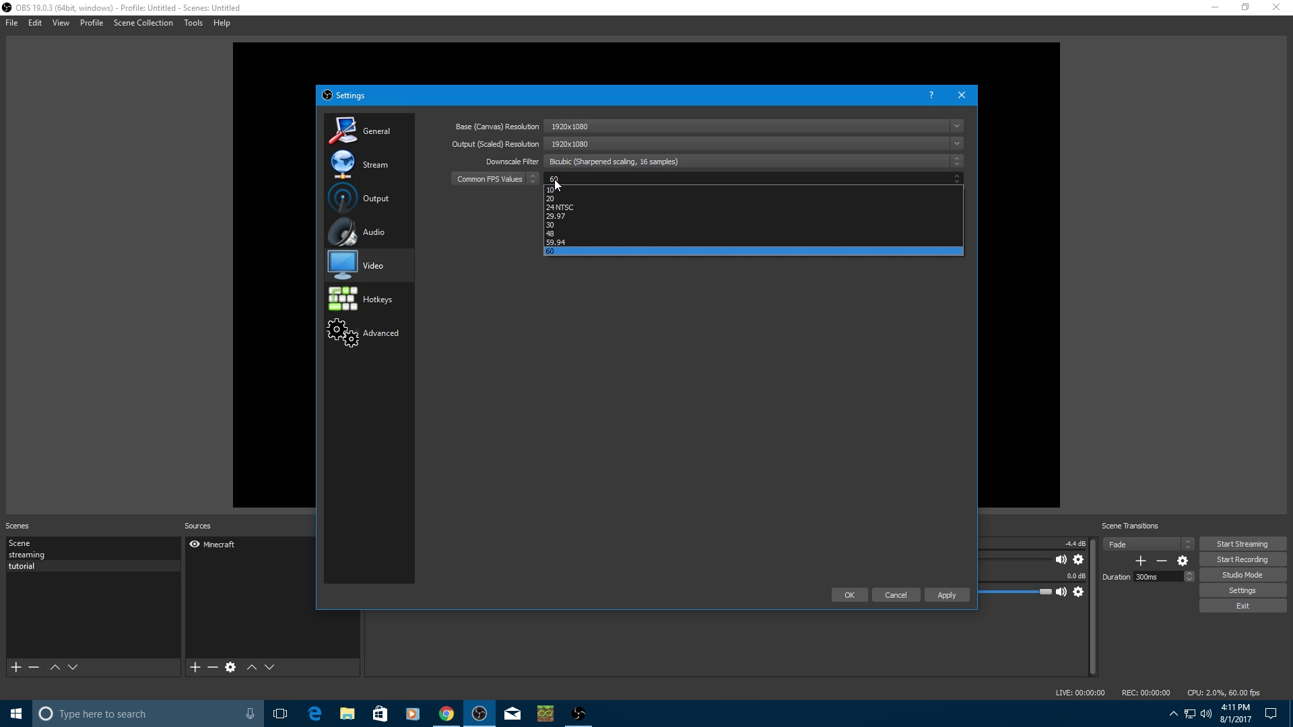
click(554, 250)
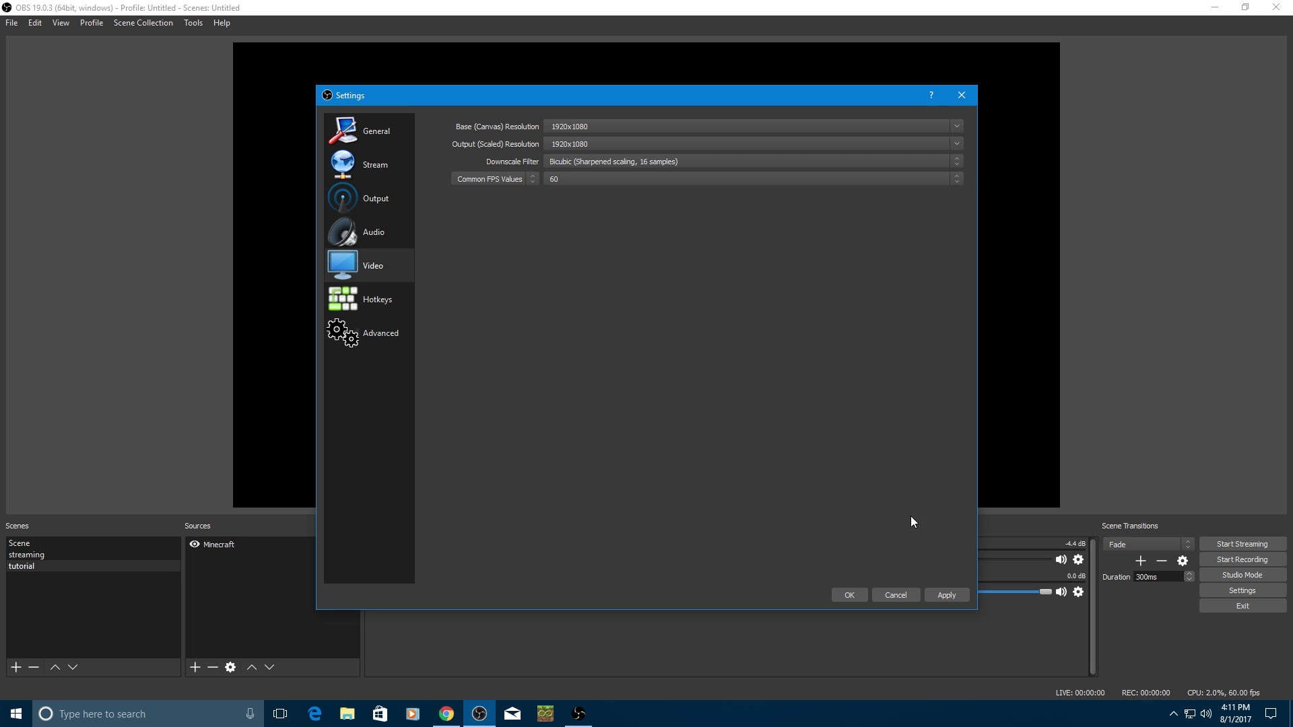
click(367, 306)
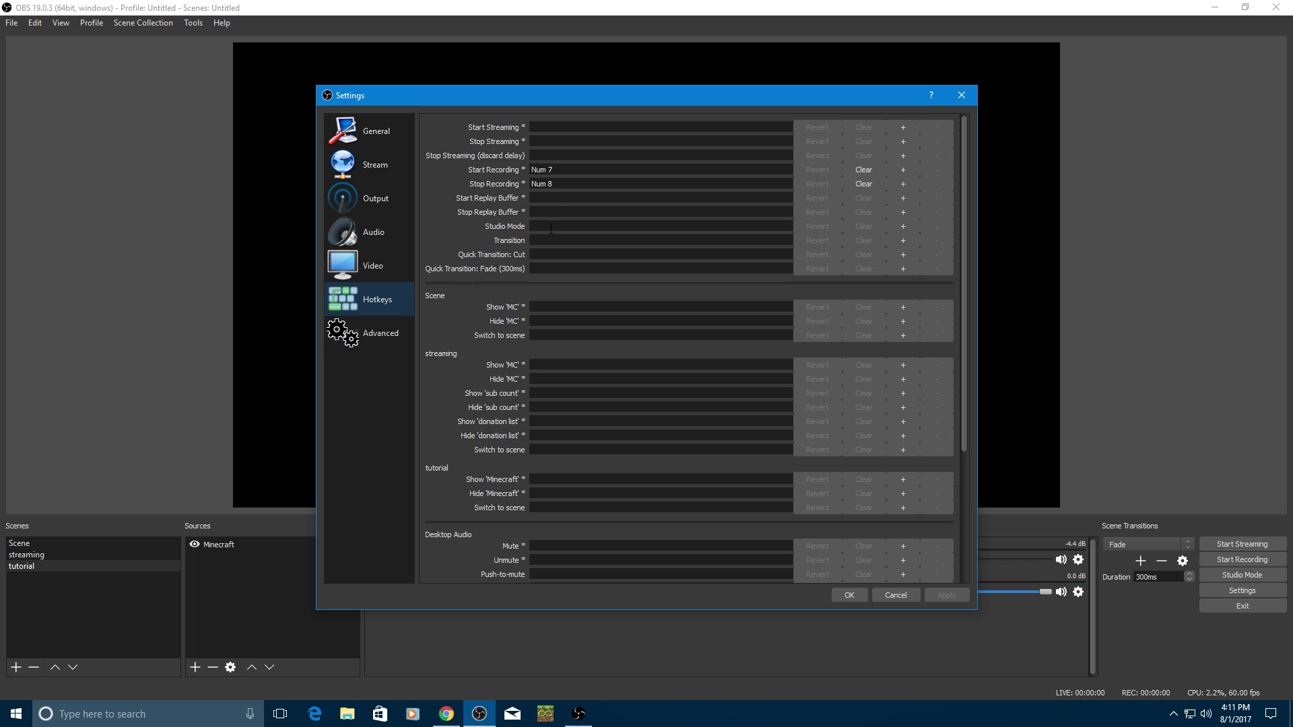
- Check the Start Recording hotkey and keep process priority at Normal in Advanced settings
click(563, 169)
click(395, 348)
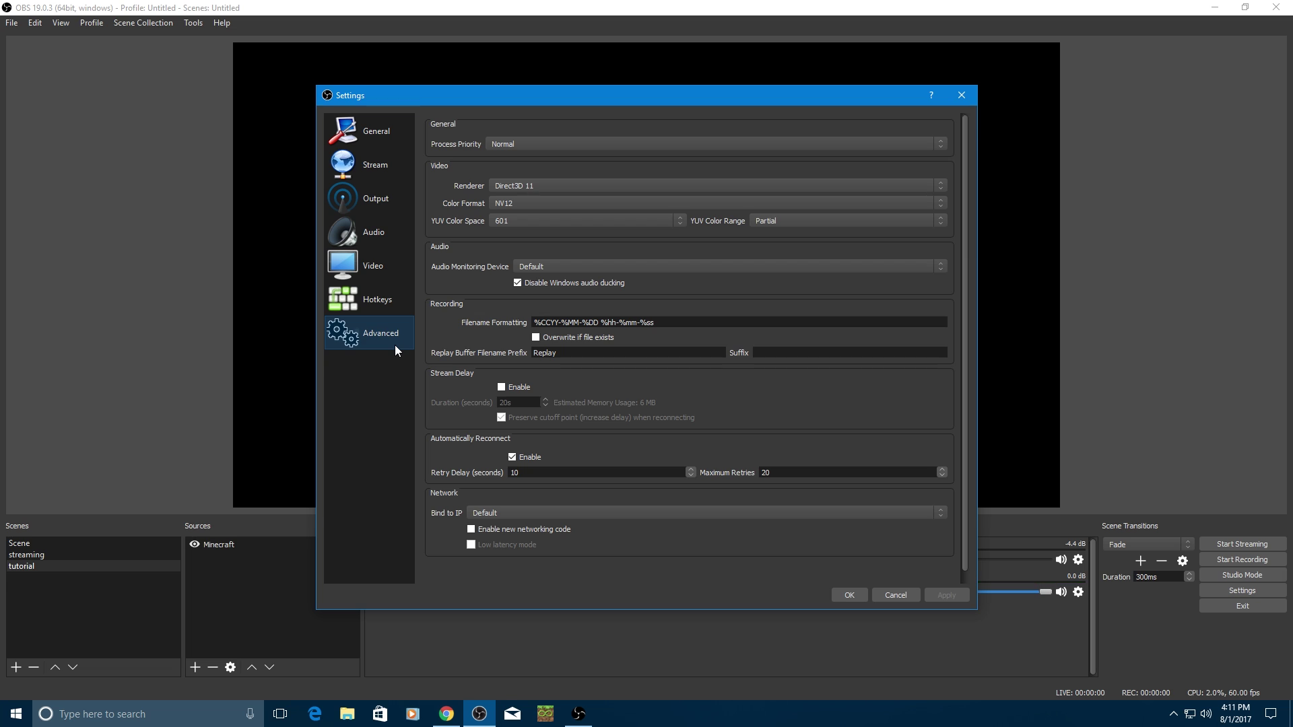
click(556, 146)
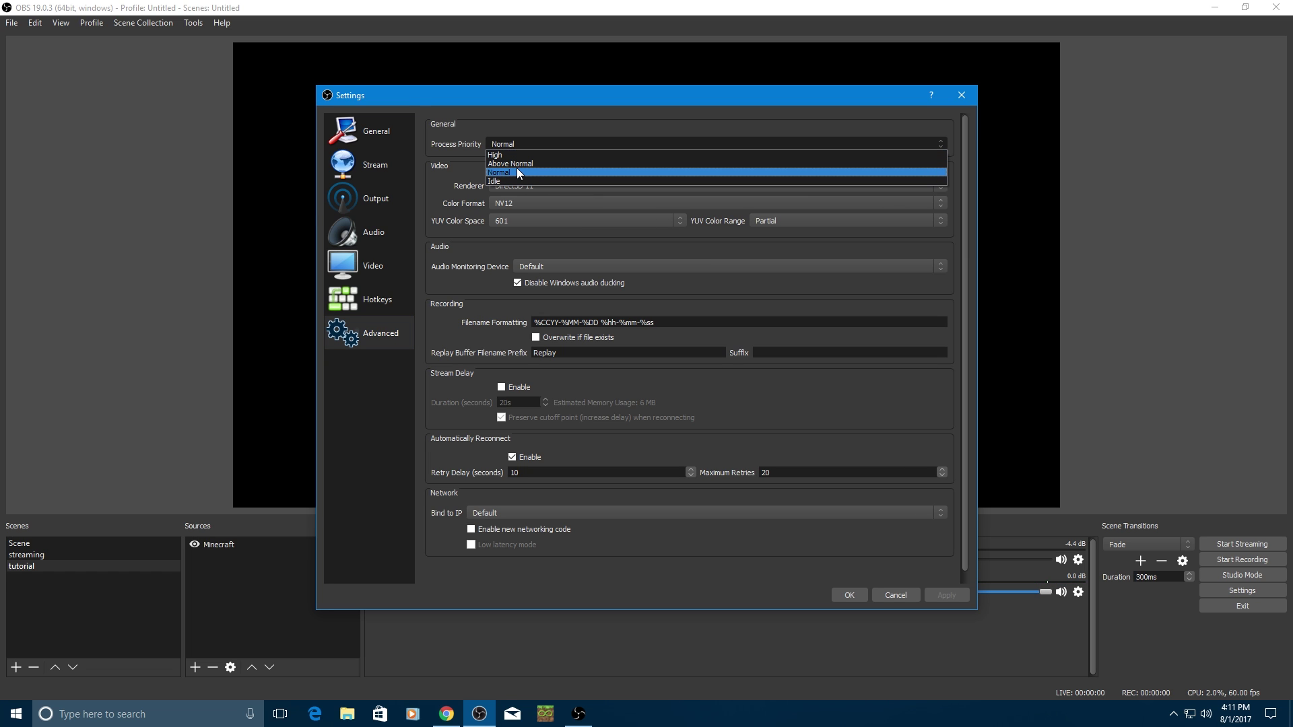
click(443, 181)
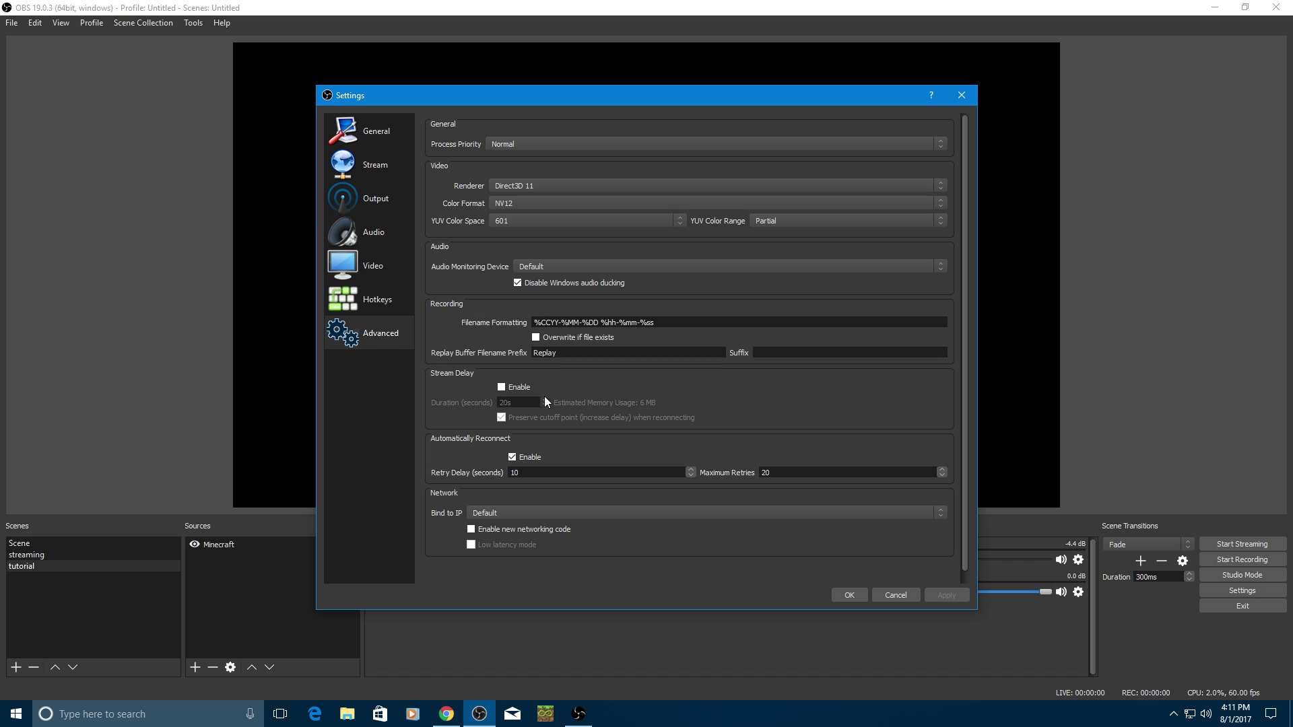
- Save the settings and remove the old Minecraft source from the scene
click(848, 595)
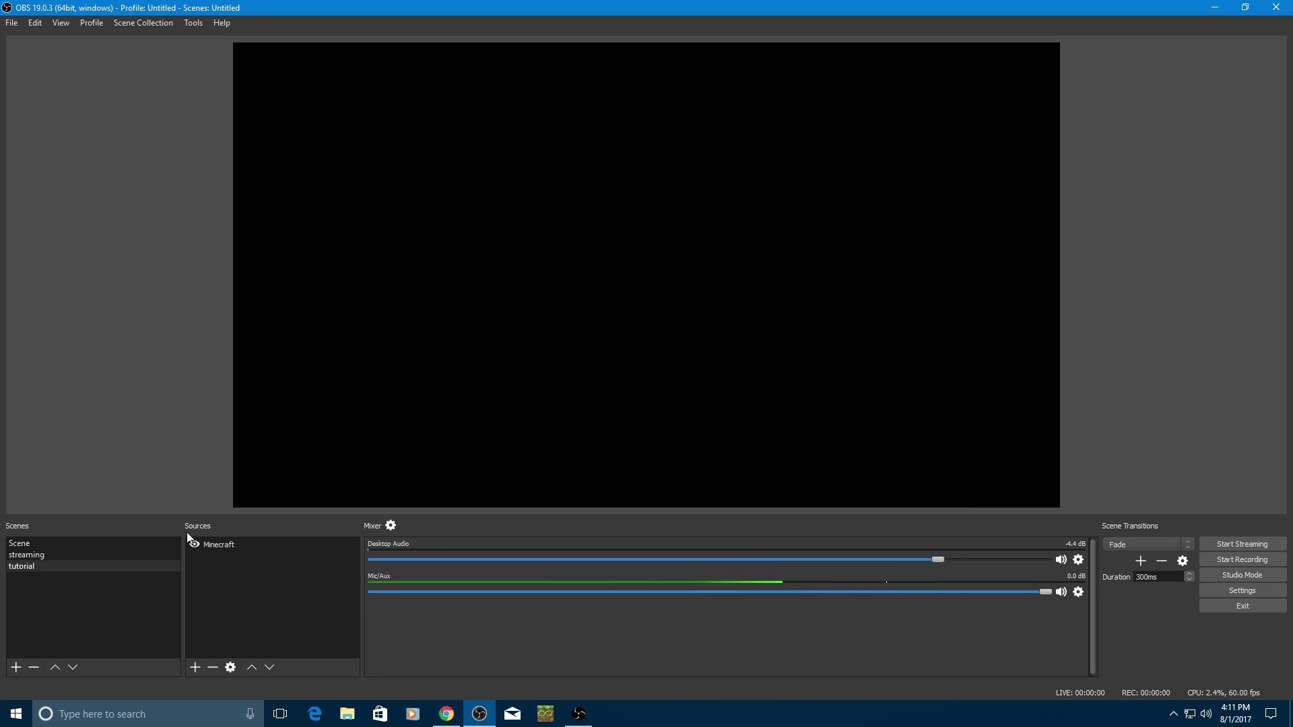
click(206, 545)
right_click(205, 544)
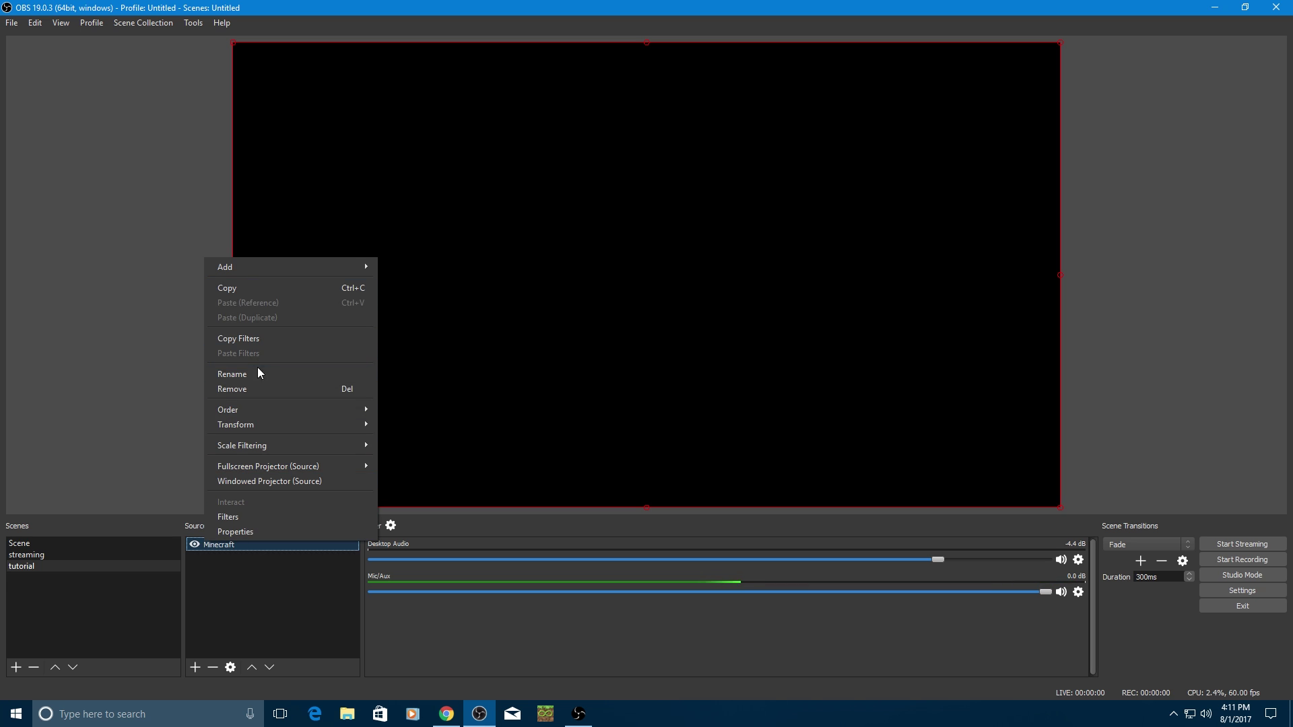
click(248, 390)
click(680, 375)
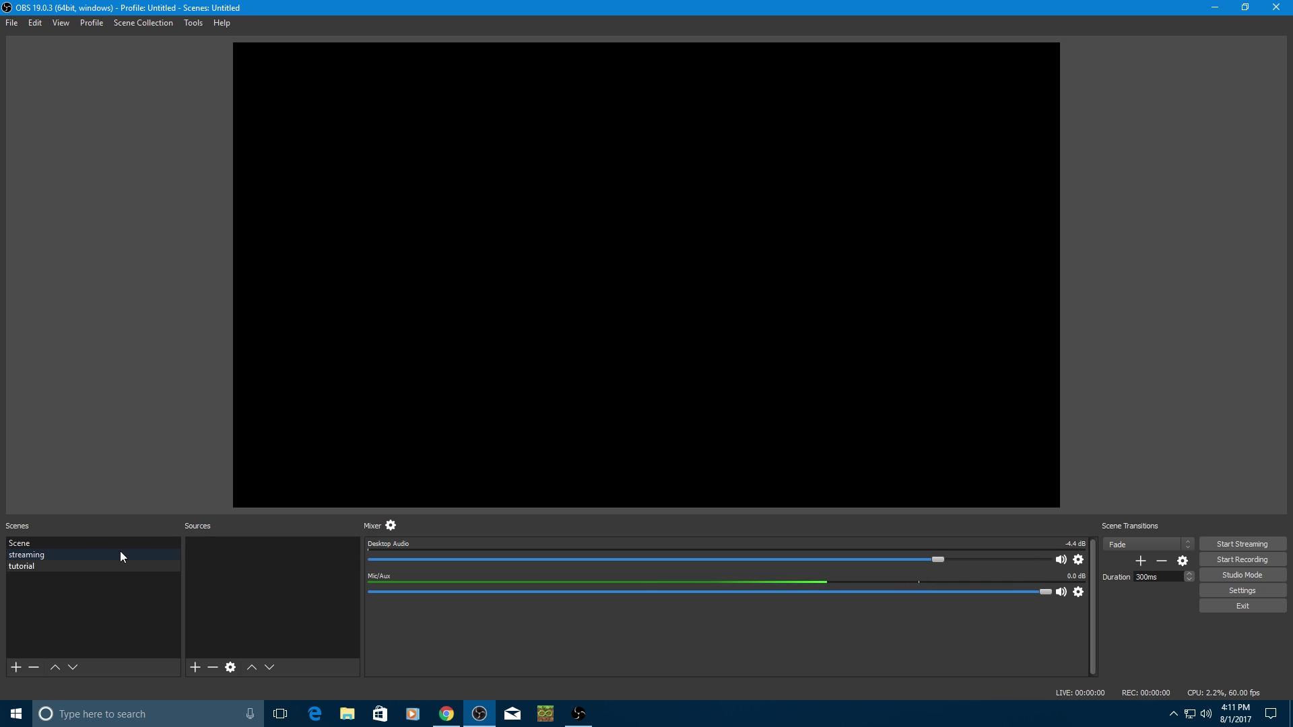
- Add a Game Capture source named Minecraft set to Capture specific window
mouse_move(273, 571)
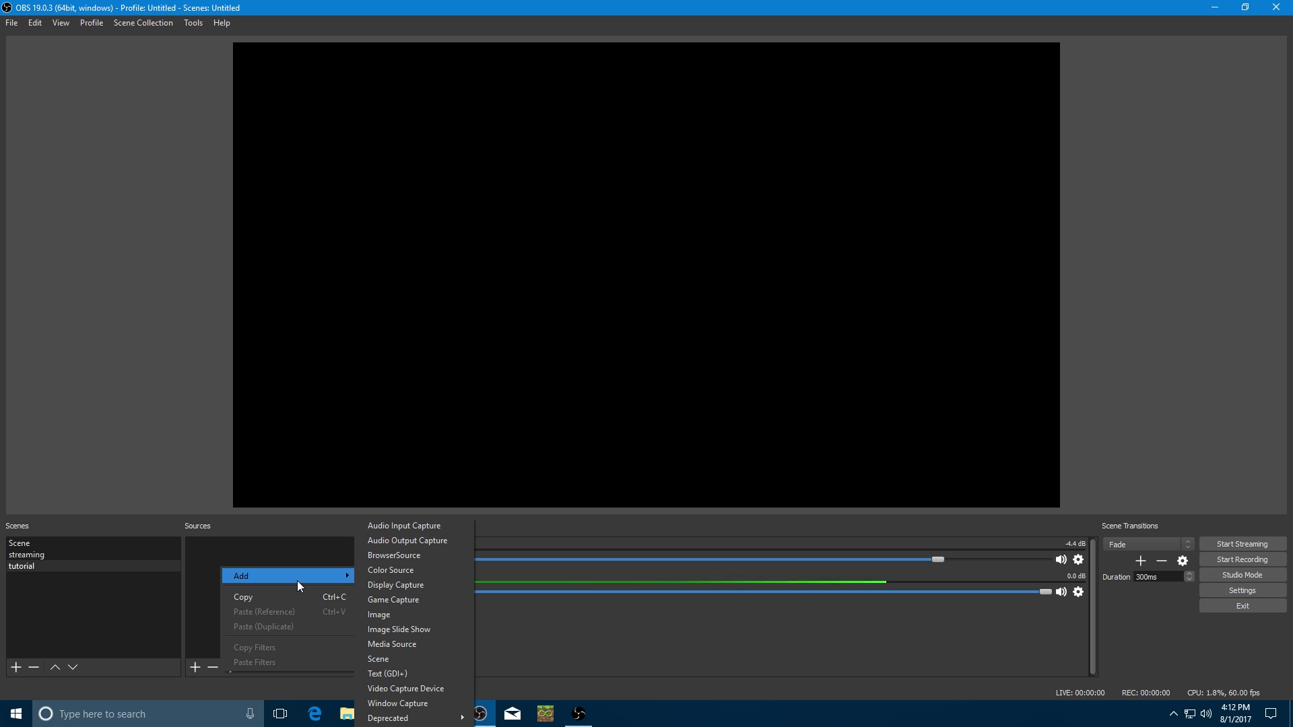
click(372, 600)
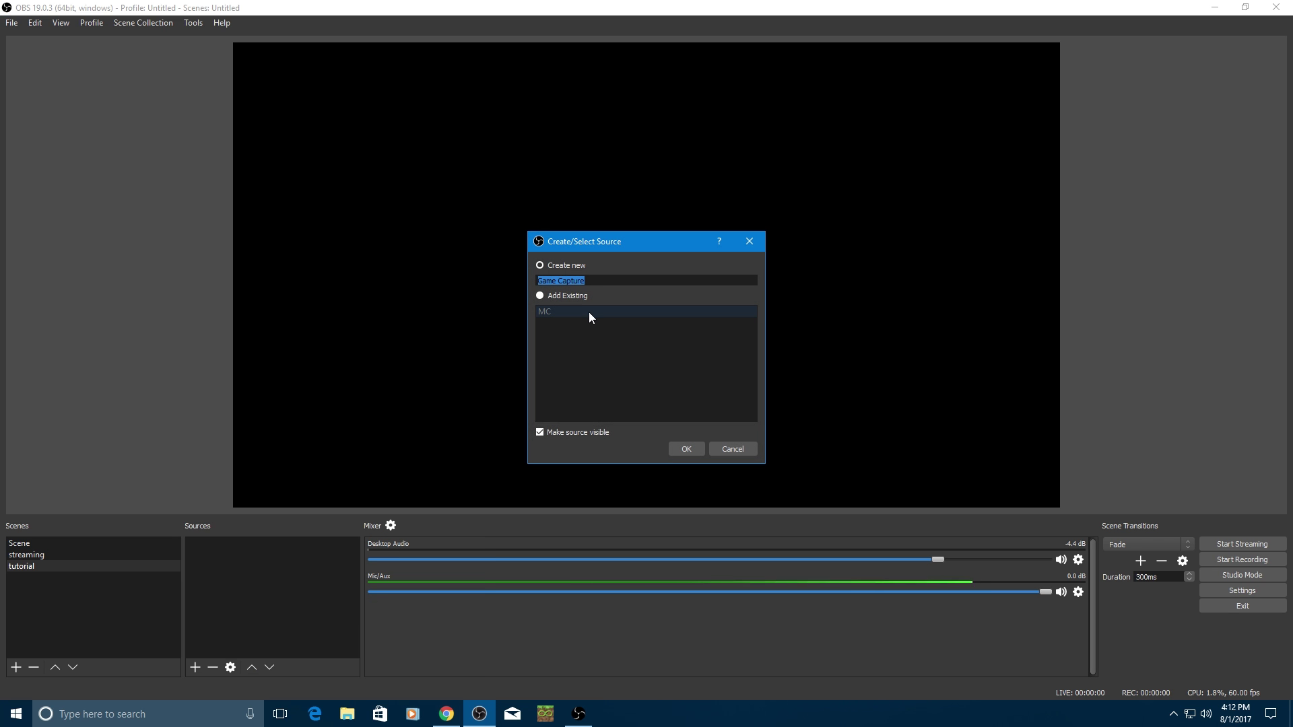
key(BackSpace)
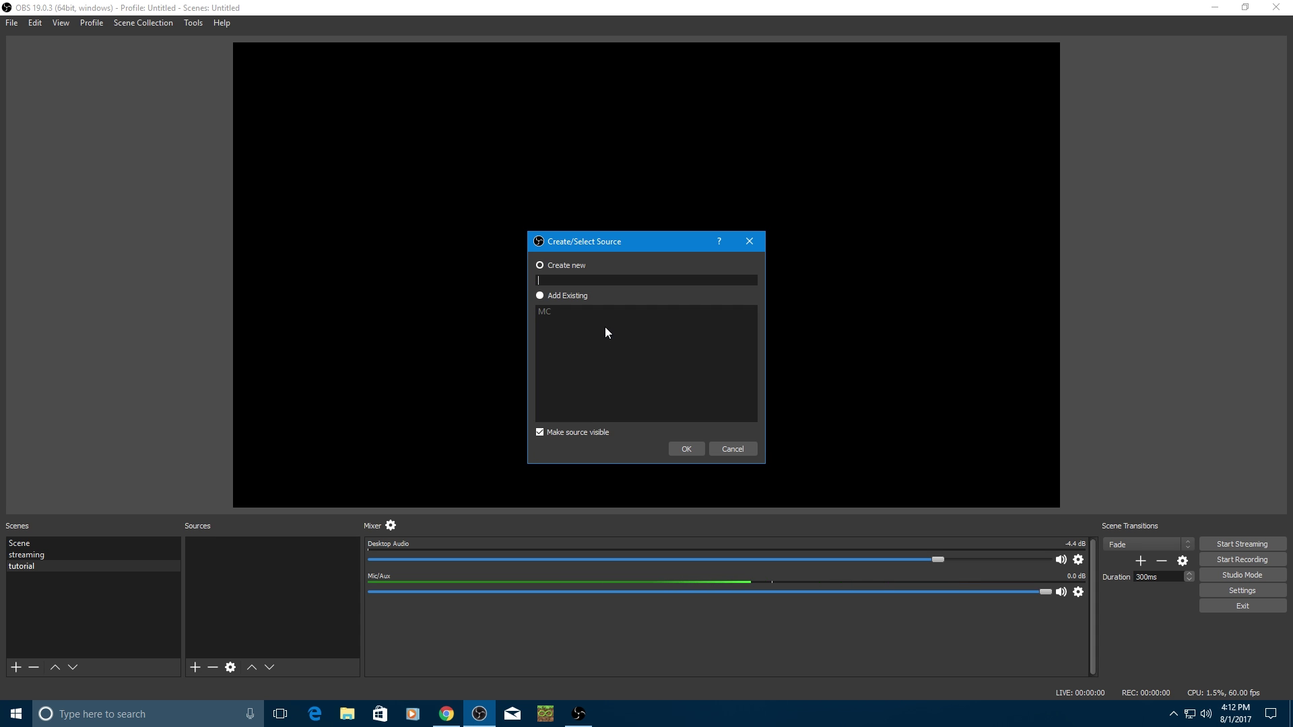
text(Minecraft)
click(686, 448)
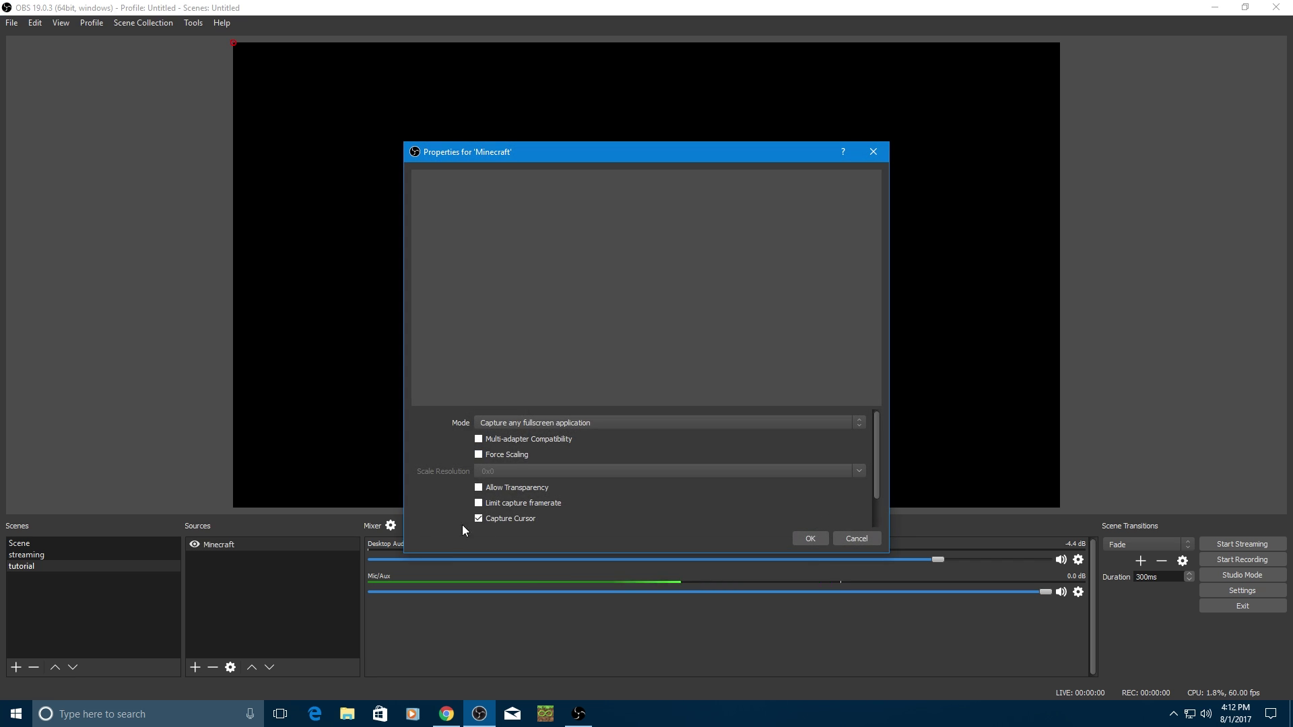
click(543, 422)
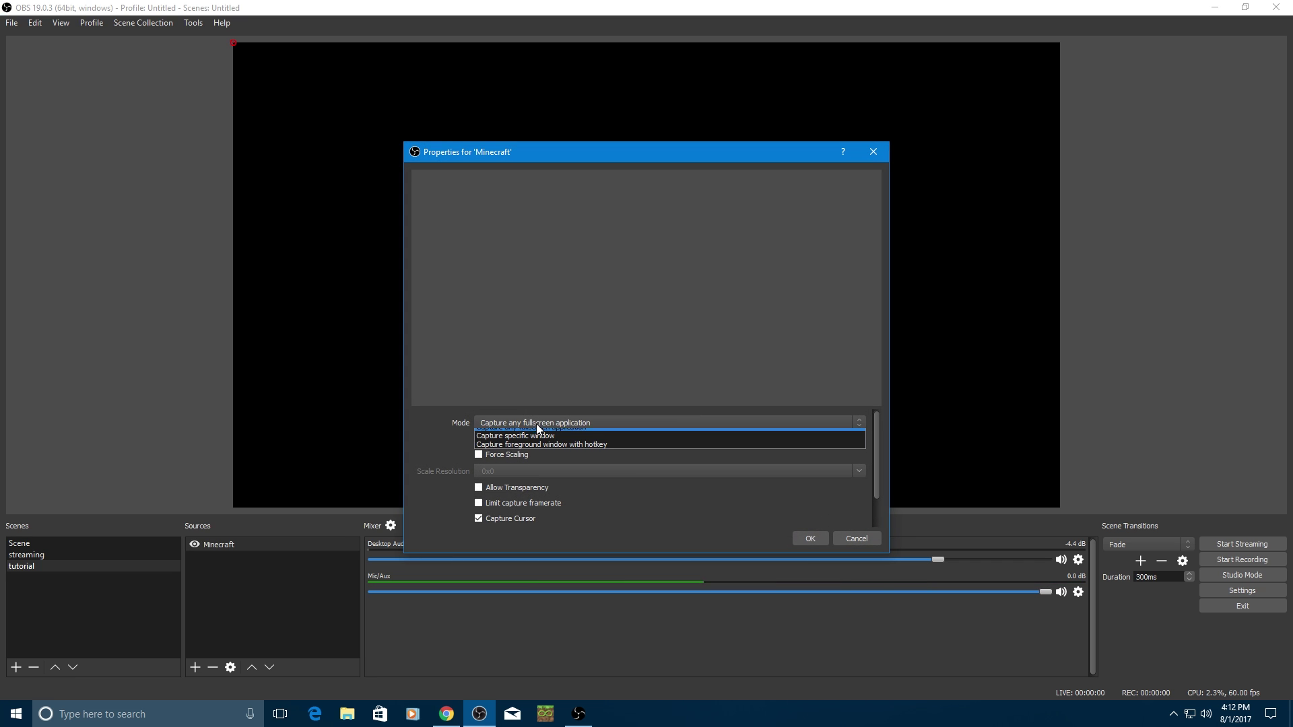
click(546, 443)
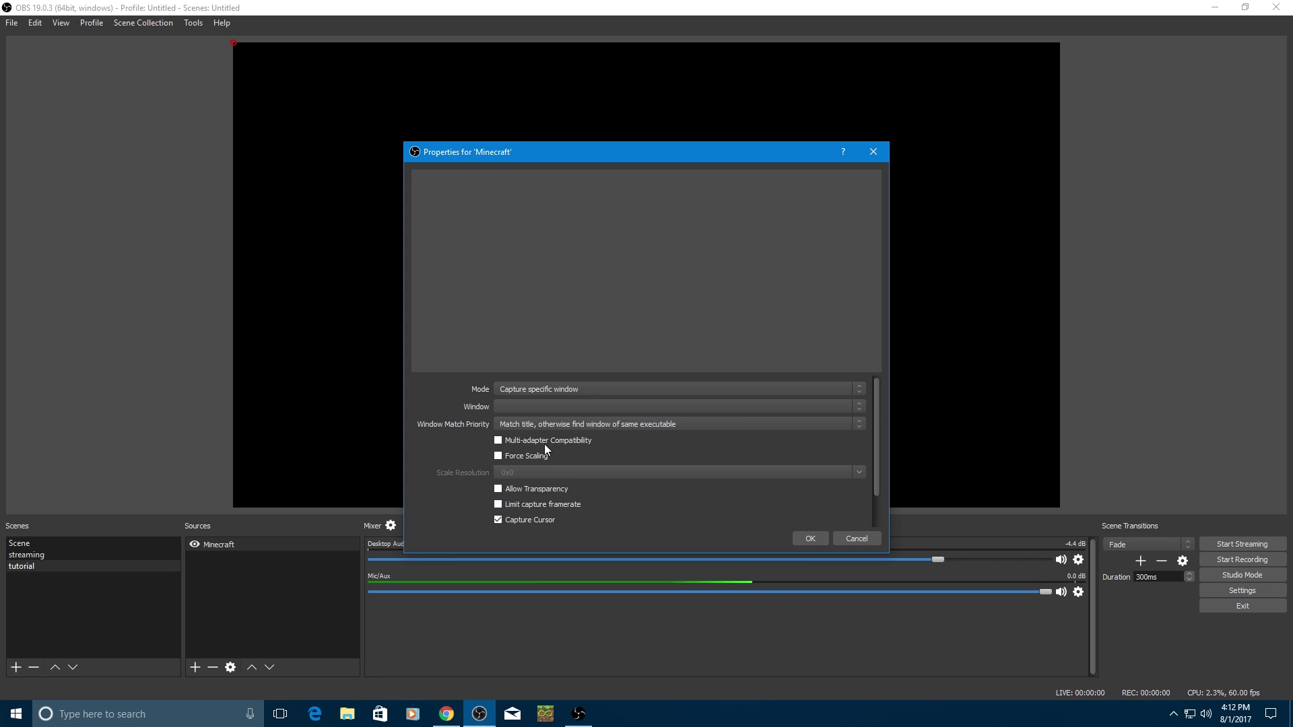
click(813, 538)
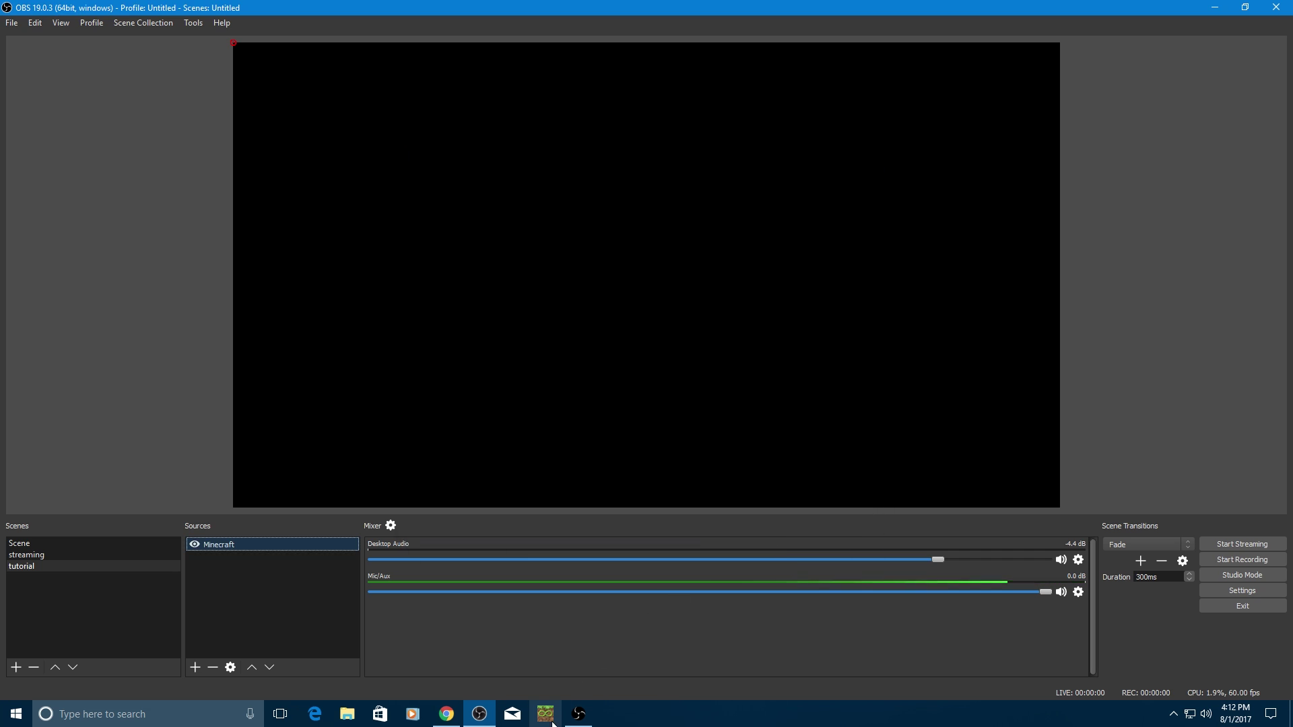
- Launch Minecraft 1.8.9 from a Windows Start search for 'mi'
key(super)
text(mine)
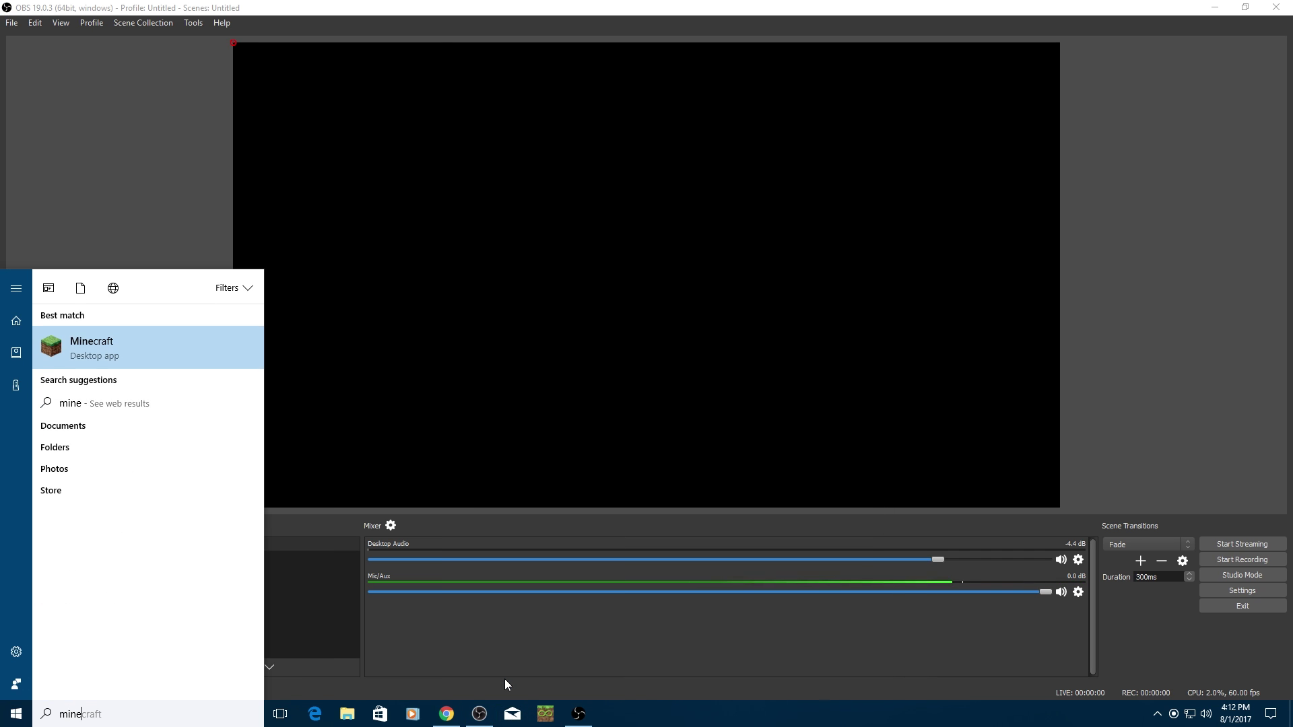
key(Return)
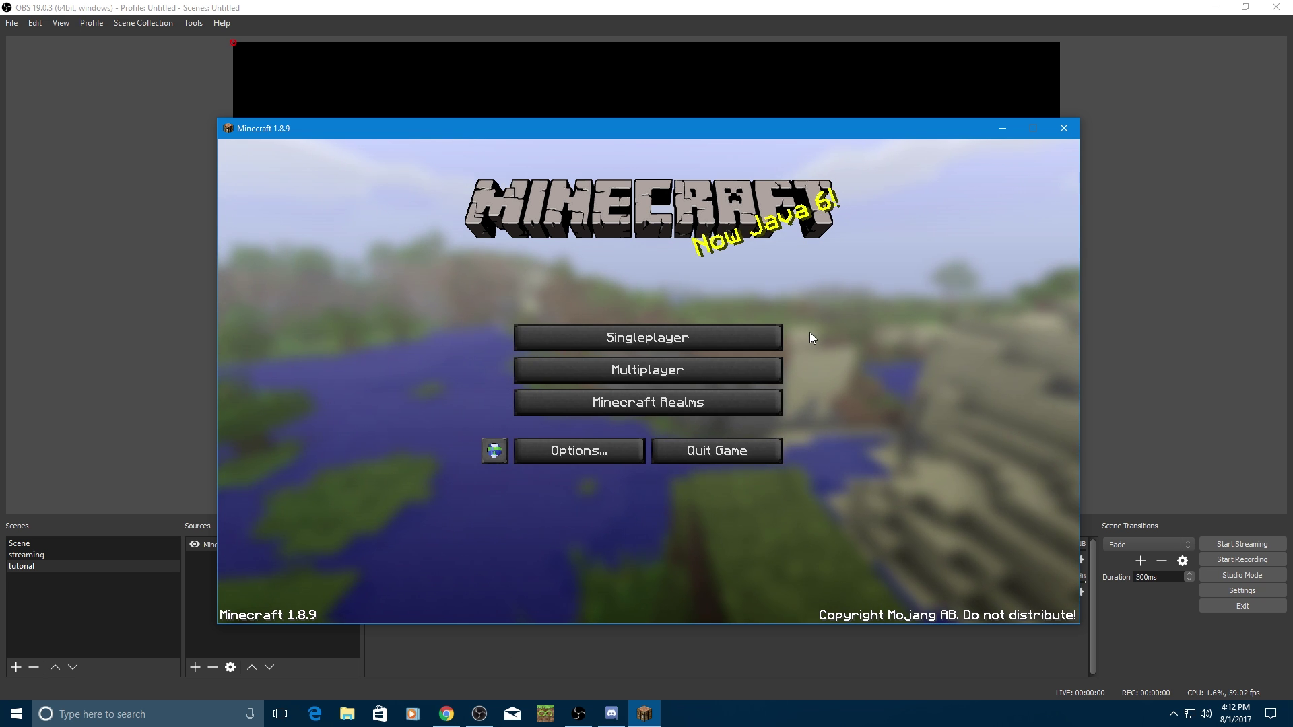
- In the Minecraft source's properties, capture the window '[javaw.exe]: Minecraft 1.8.9' in specific-window mode
click(127, 404)
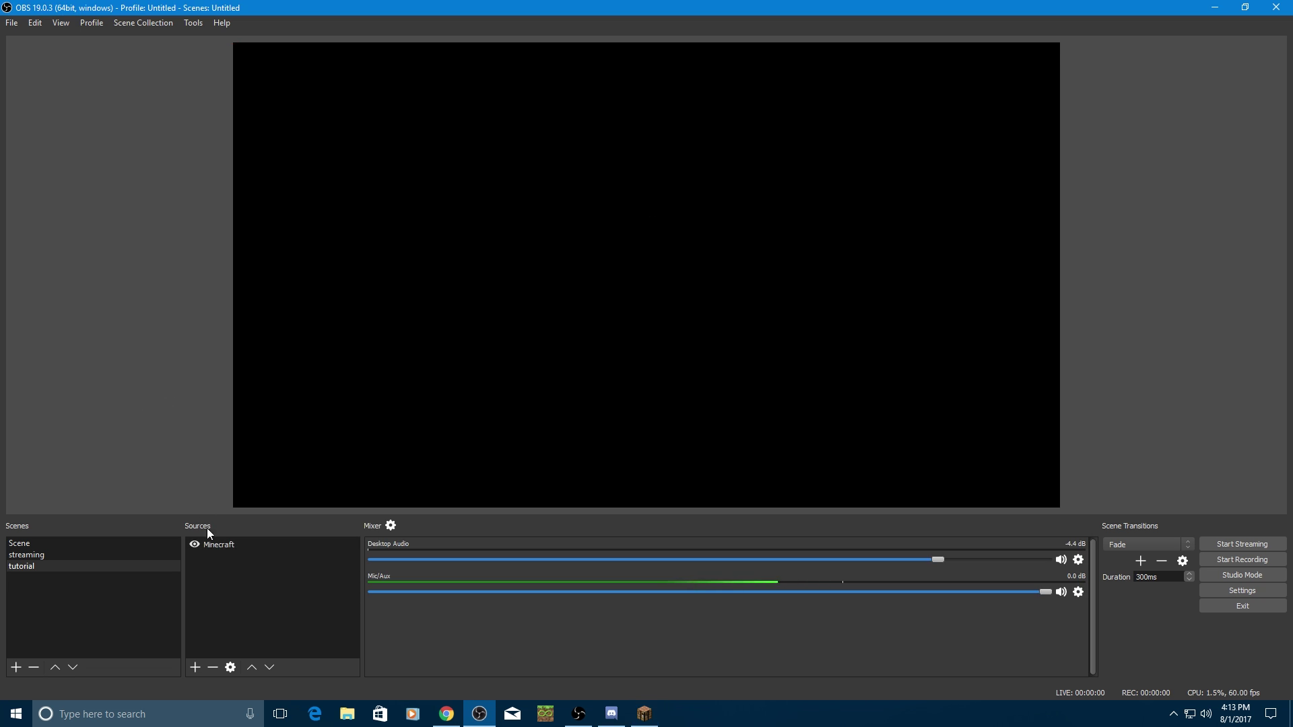
right_click(215, 547)
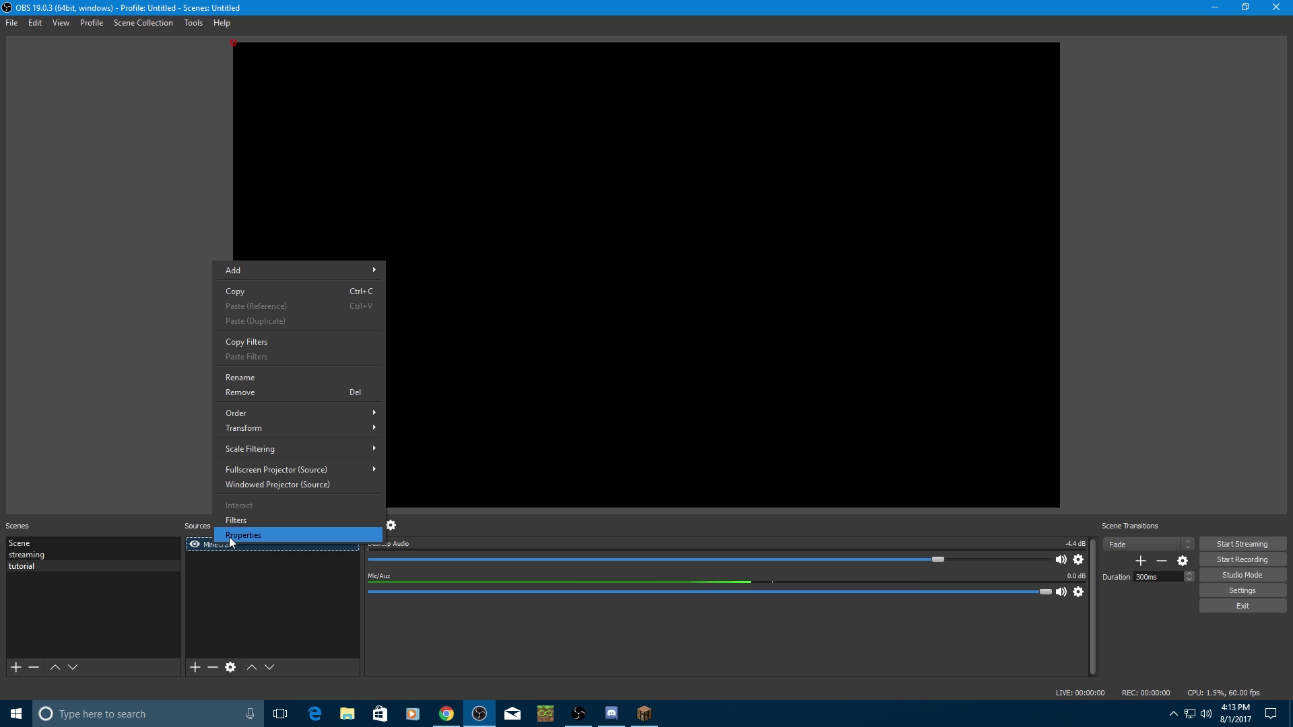
click(229, 537)
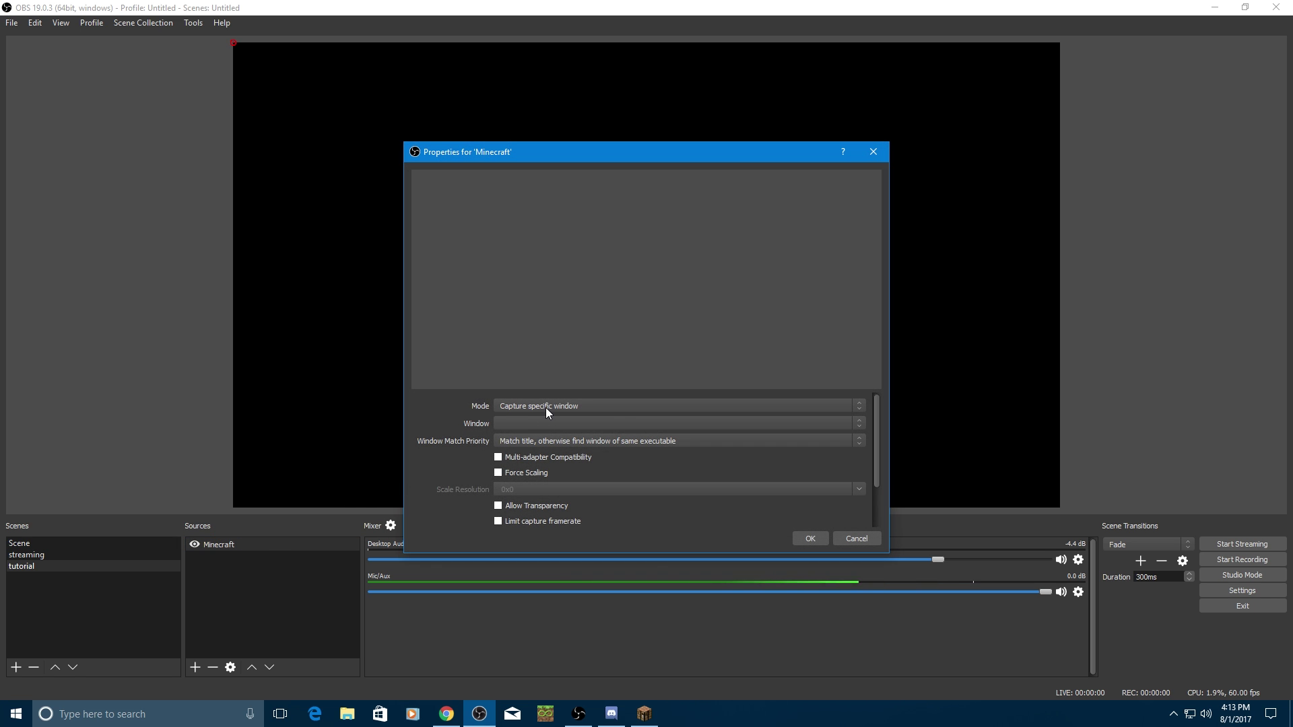
click(546, 407)
click(545, 406)
click(538, 424)
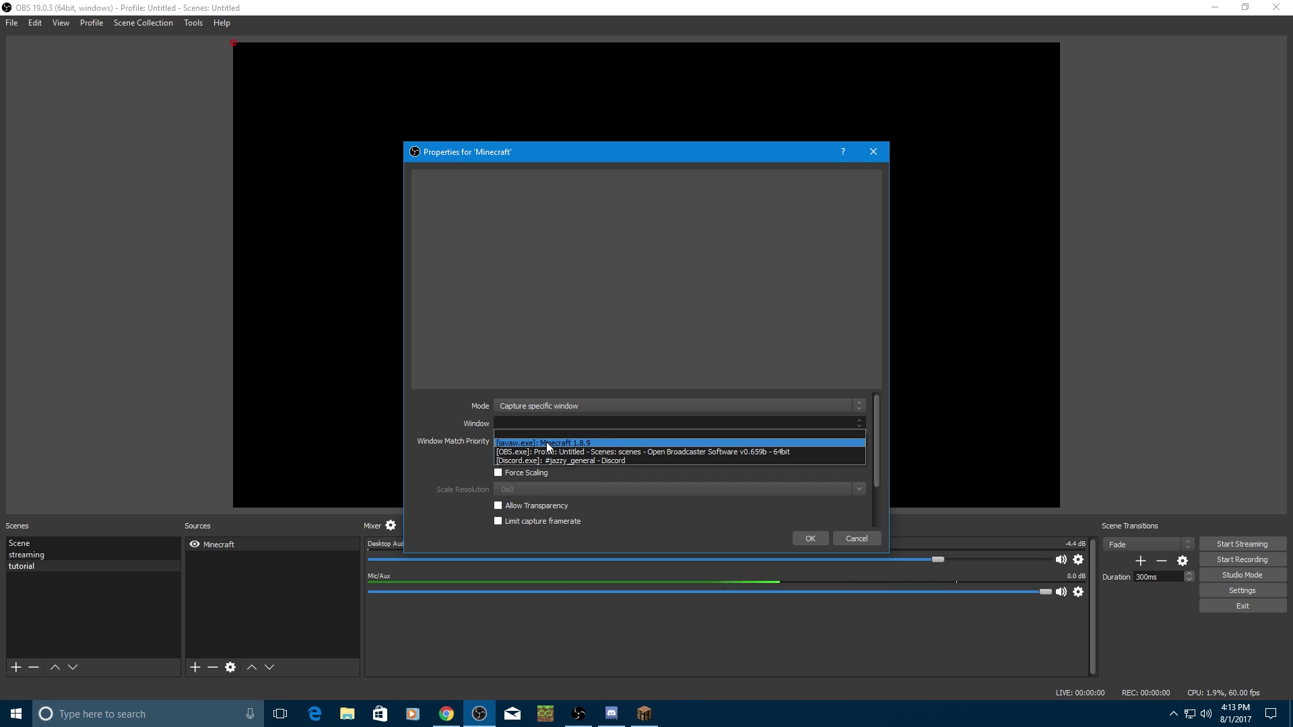
click(547, 443)
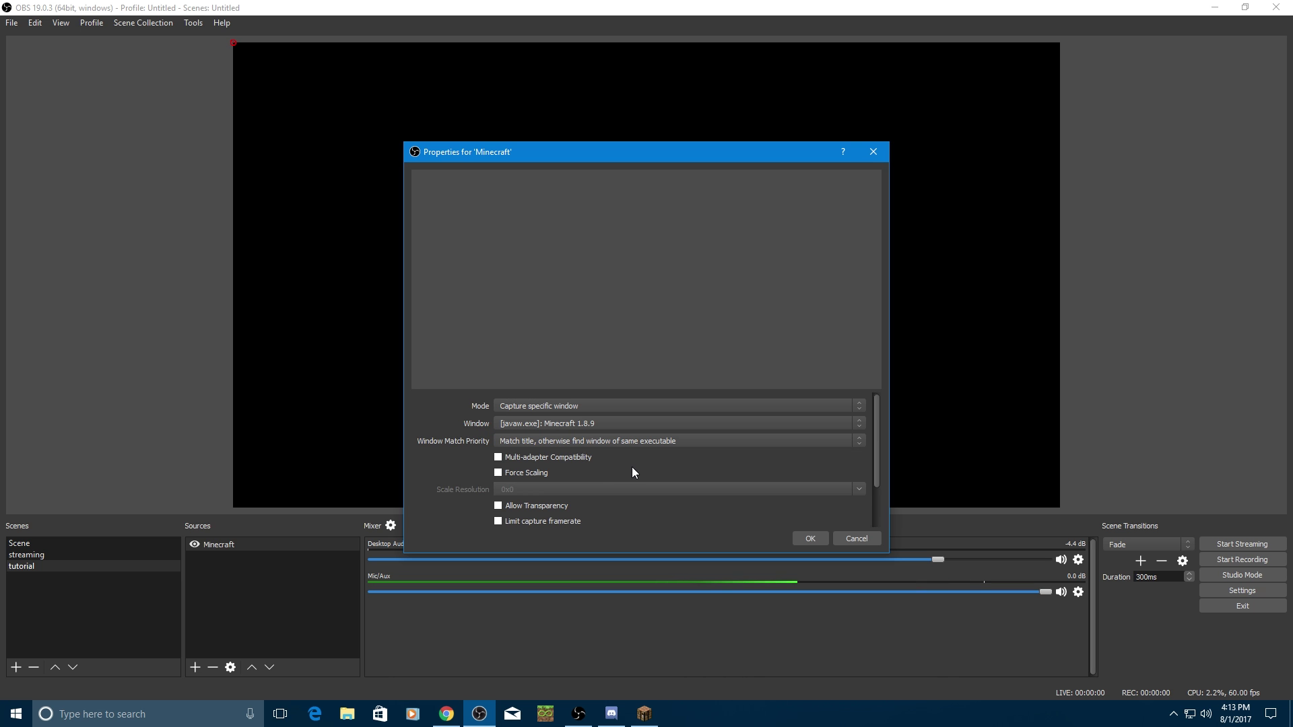
click(810, 539)
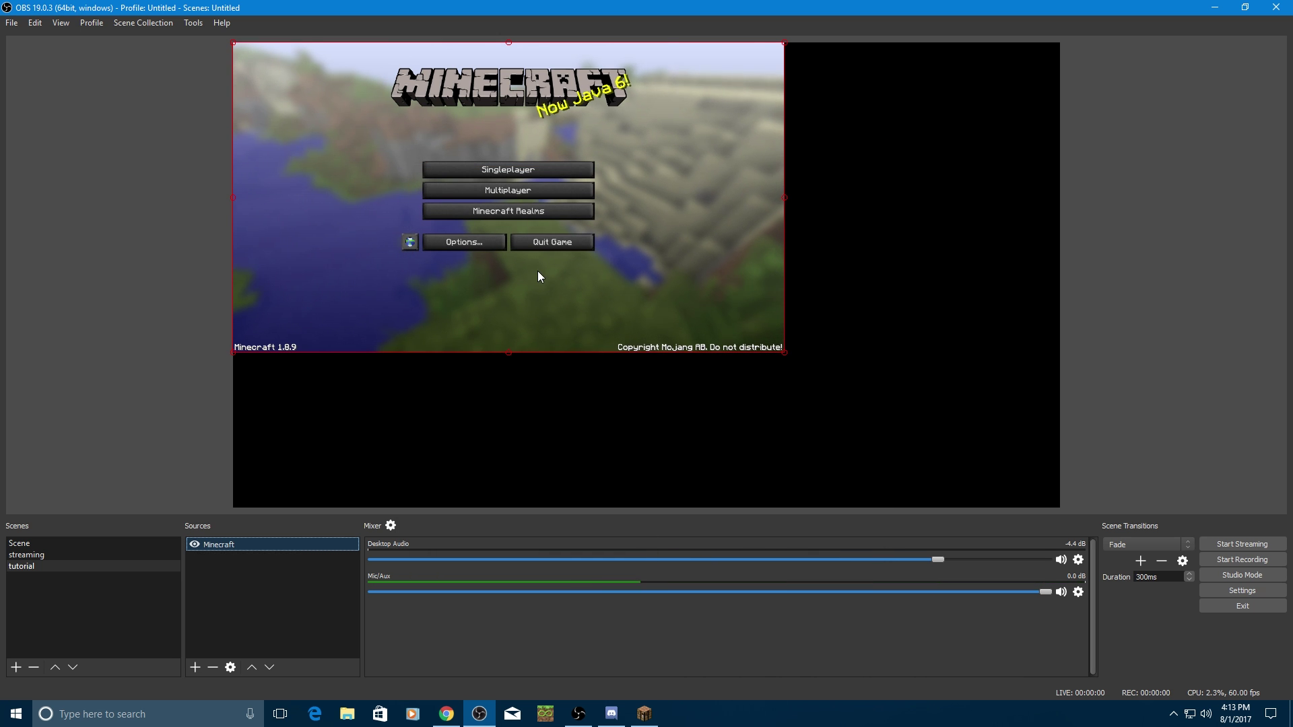
click(573, 386)
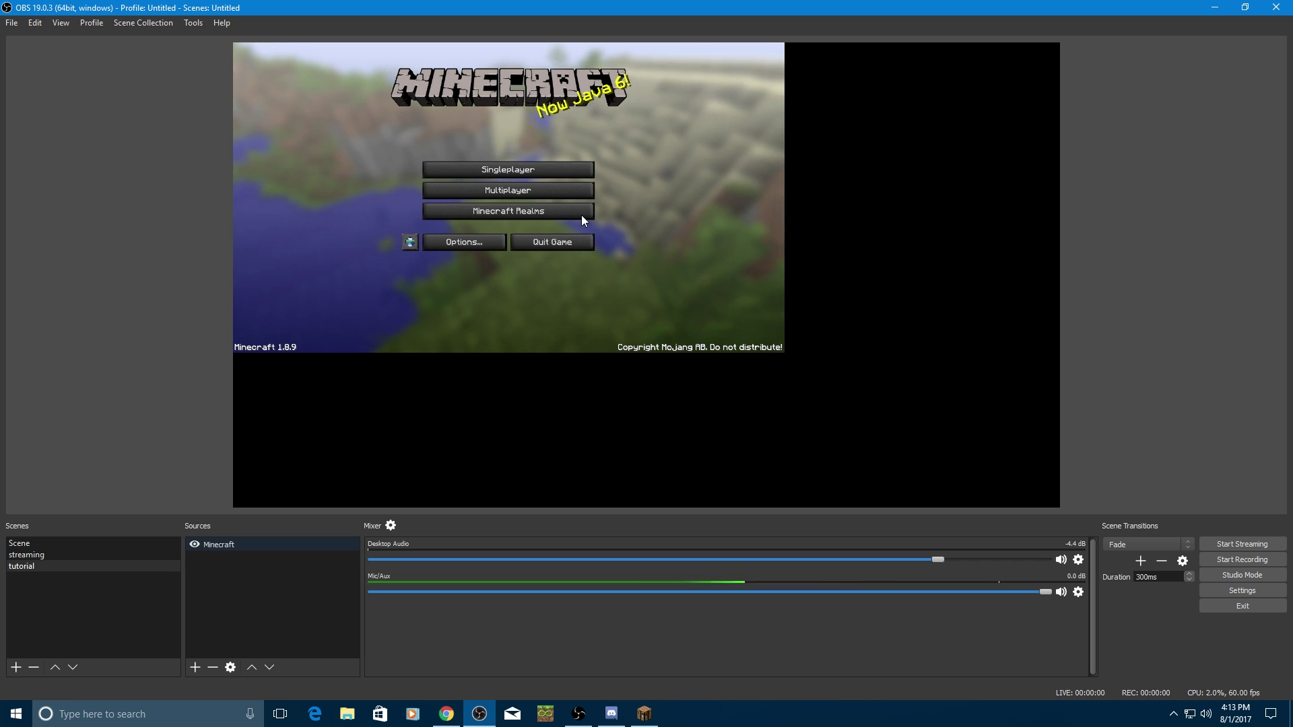
- Apply Transform > Stretch to screen to the Minecraft capture, then maximize the Minecraft window
right_click(620, 210)
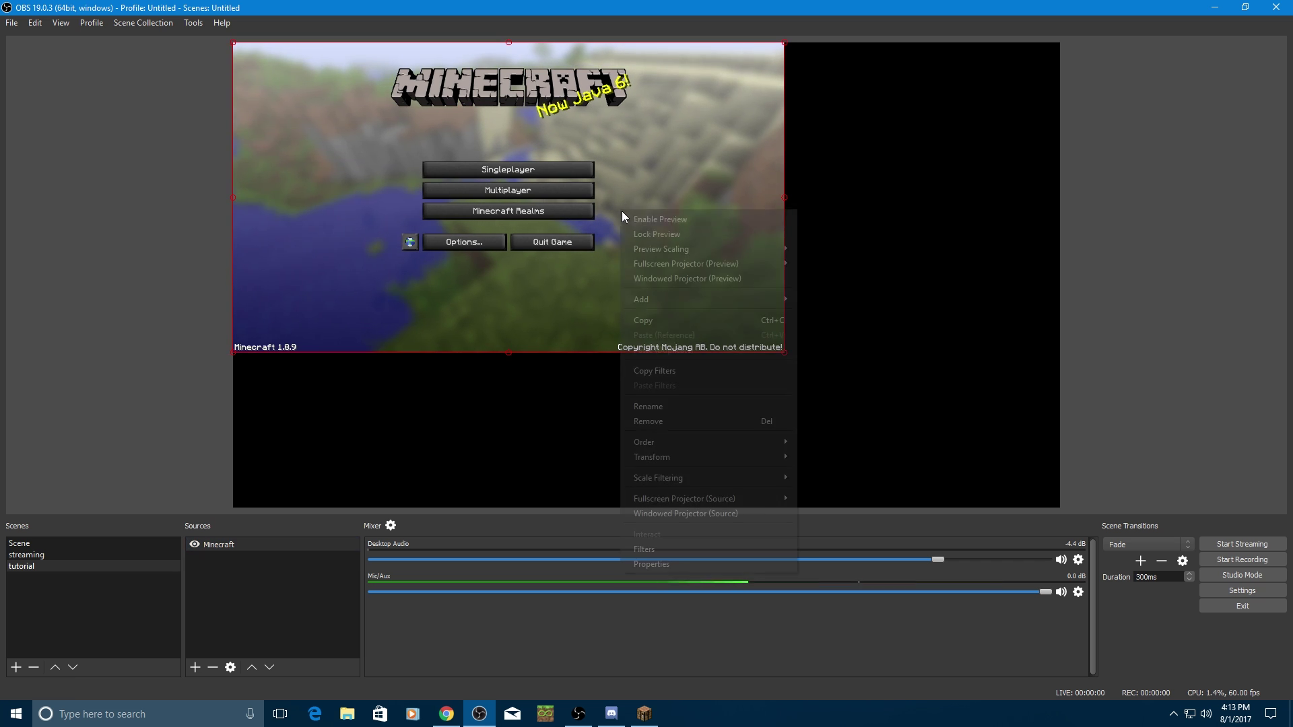
mouse_move(672, 459)
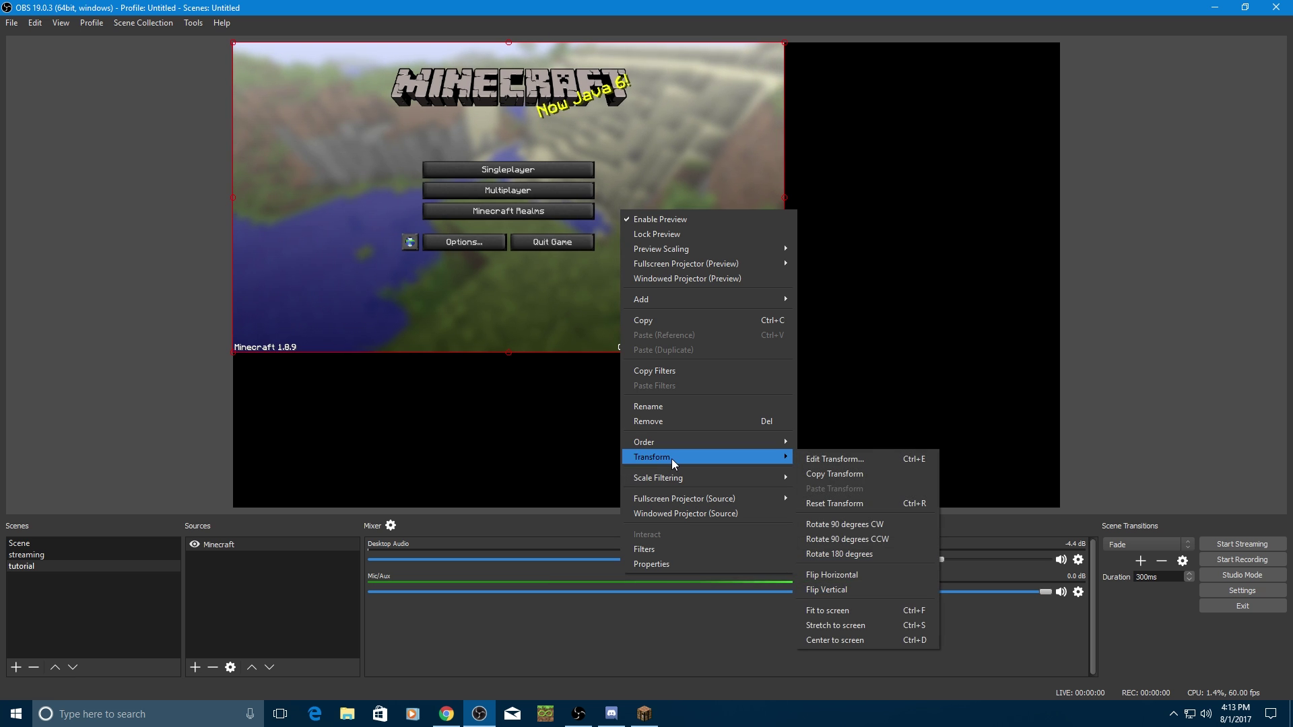
click(836, 626)
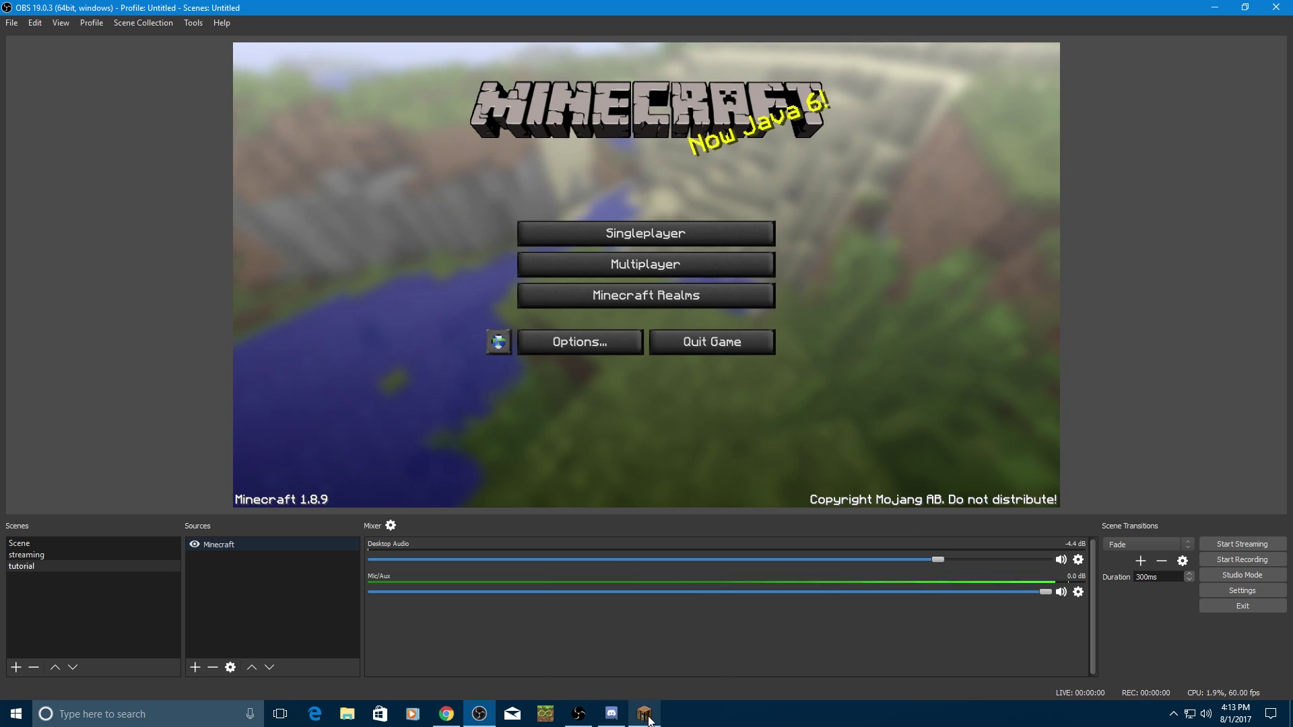
click(648, 718)
click(1024, 128)
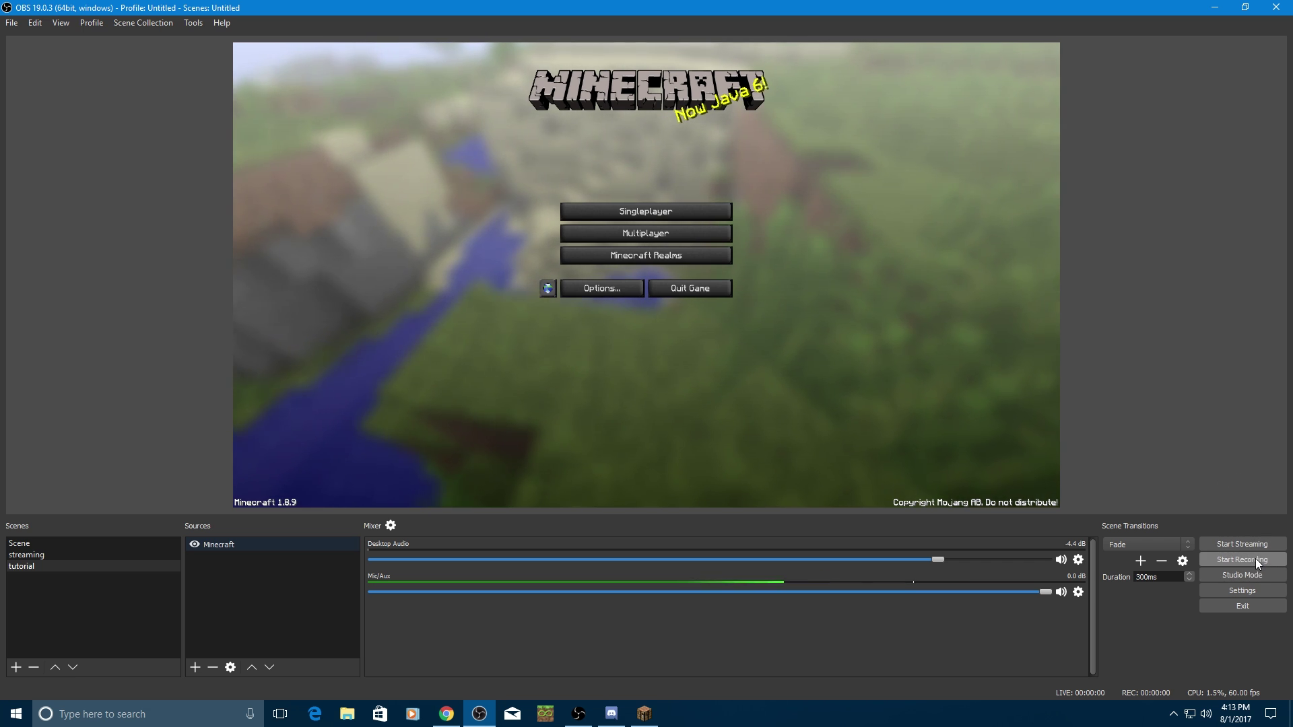
- Open the Videos recordings folder via File > Show Recordings, then close it
click(11, 22)
click(42, 39)
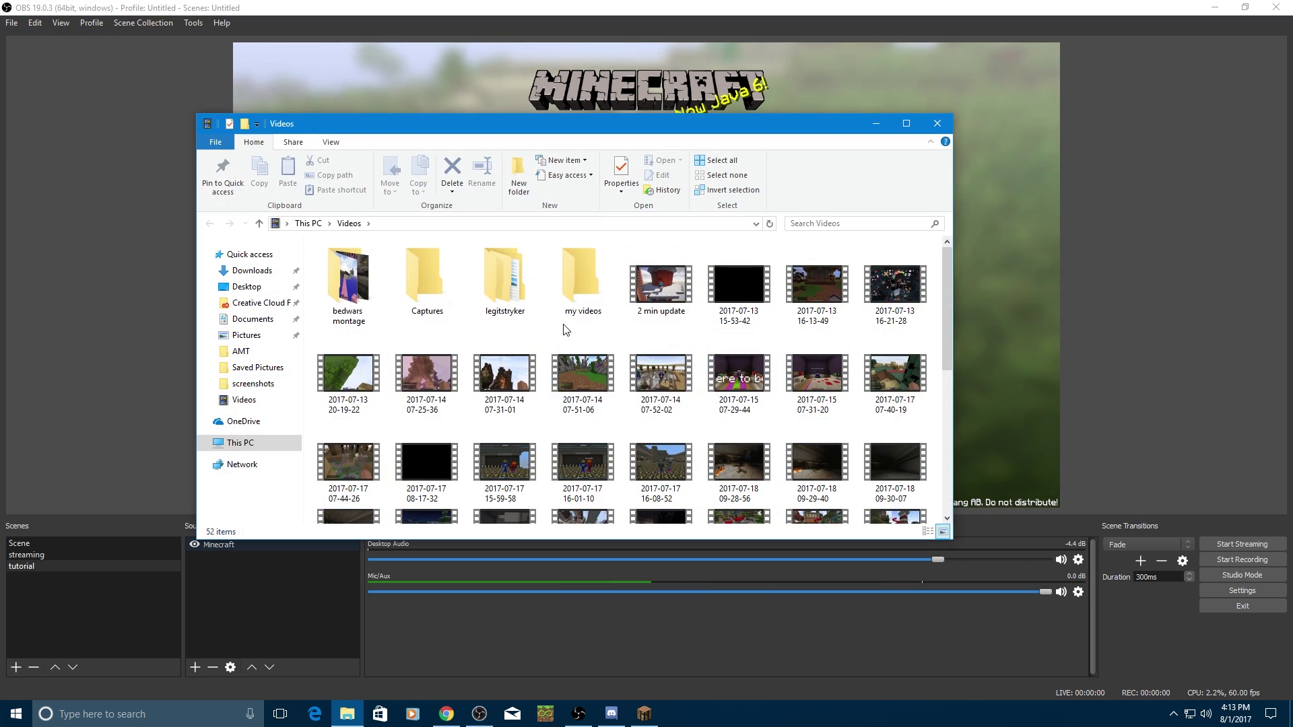
scroll(714, 471, up, 5)
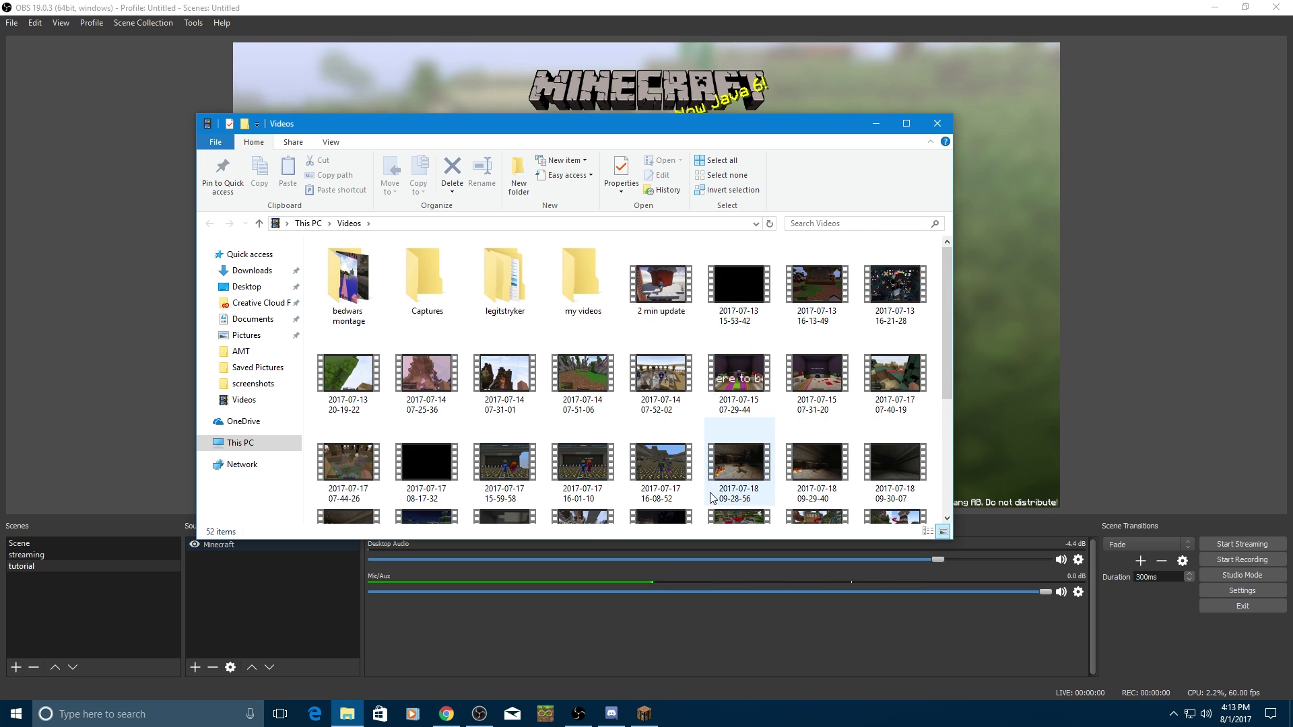
scroll(707, 422, down, 4)
scroll(707, 423, up, 4)
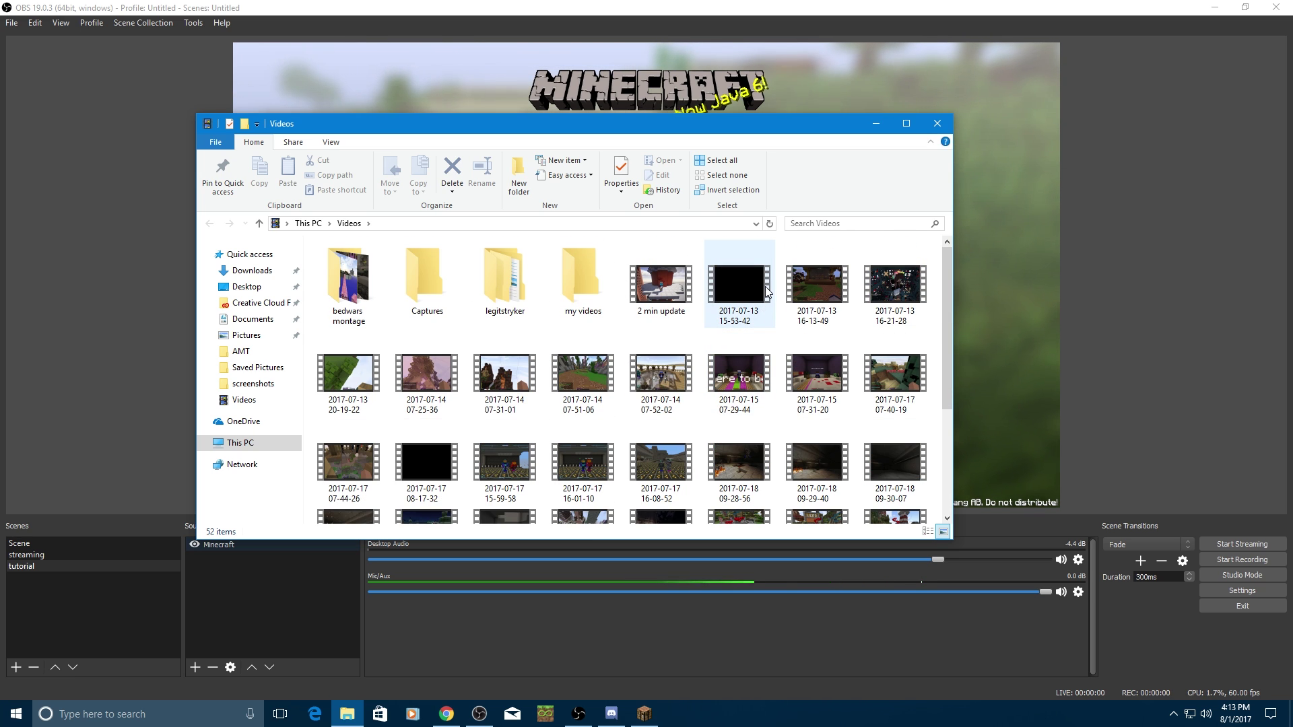
click(933, 125)
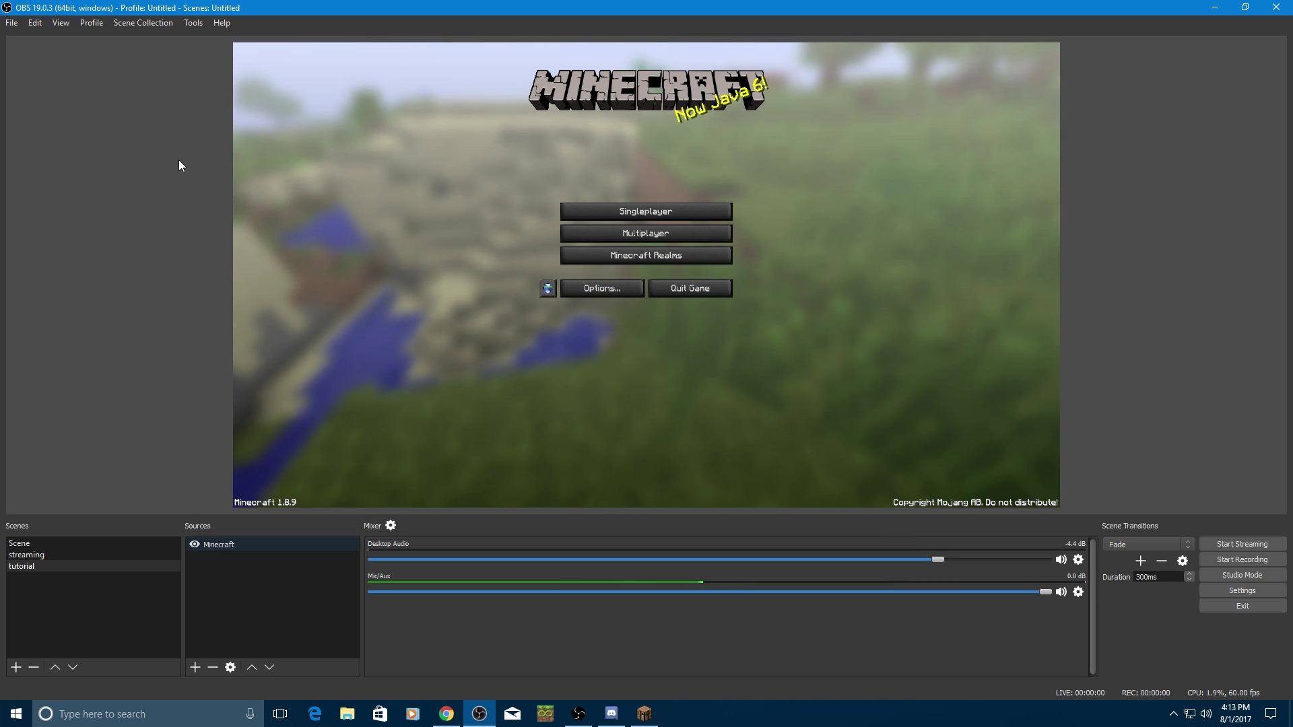